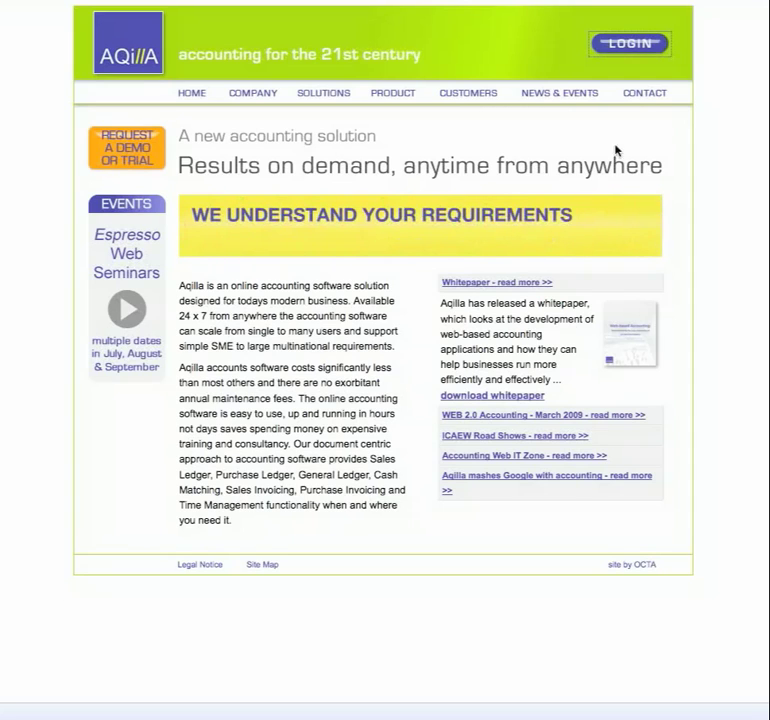
Sign in to the Aqilla demo company from the homepage's LOGIN link
{"action": "left_click", "coordinate": [631, 46]}
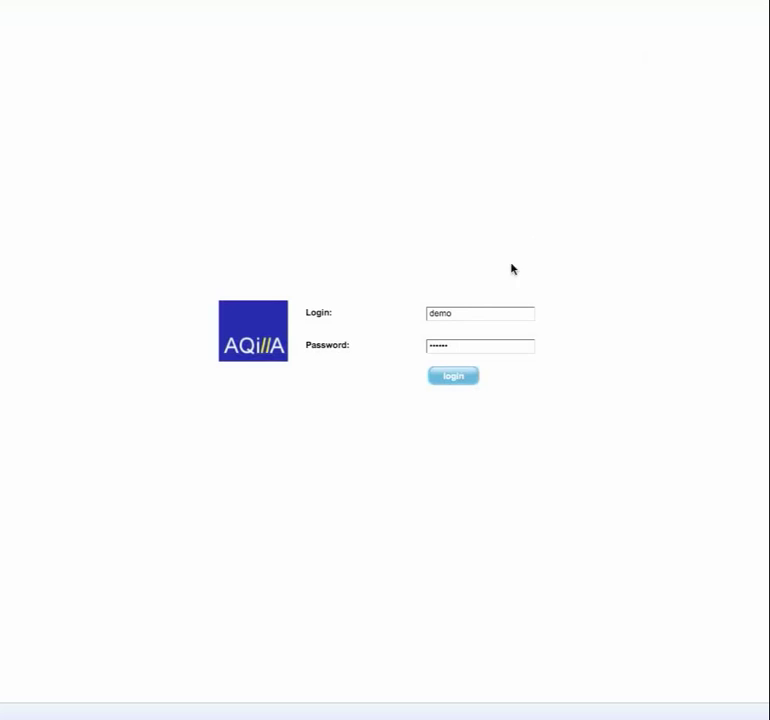
{"action": "left_click", "coordinate": [453, 377]}
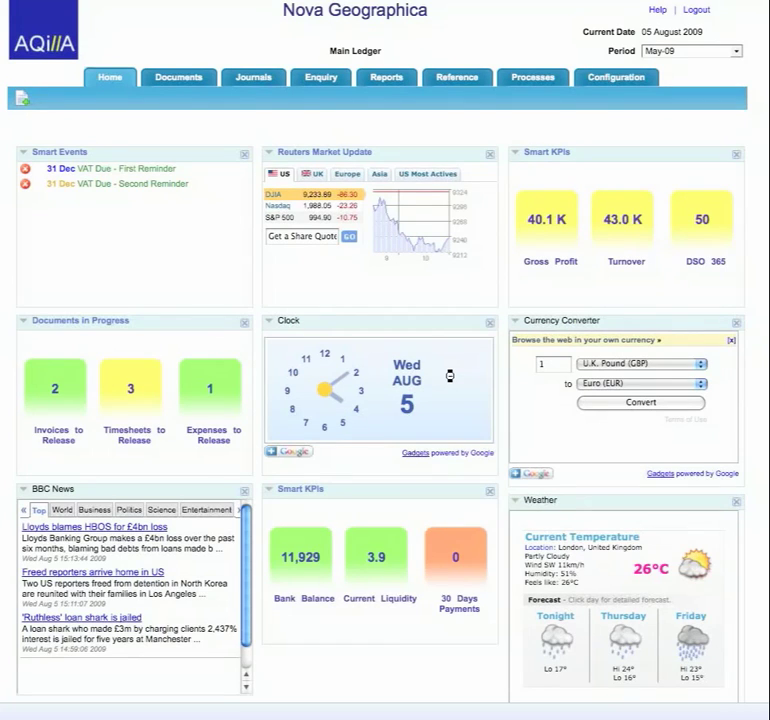
Dismiss the Currency Converter browsing banner, show UK market figures, then view the Smart Events calendar
{"action": "left_click", "coordinate": [731, 340]}
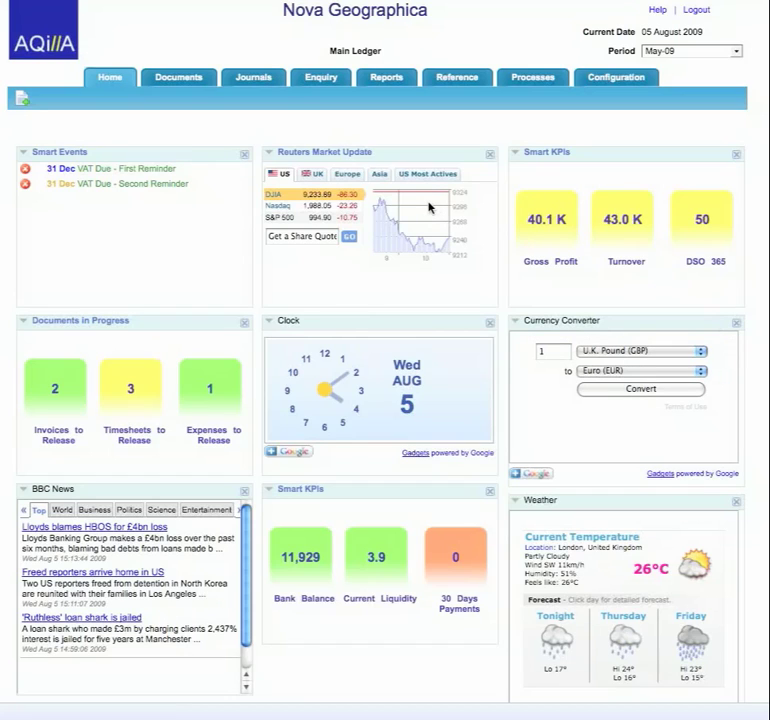
{"action": "left_click", "coordinate": [317, 175]}
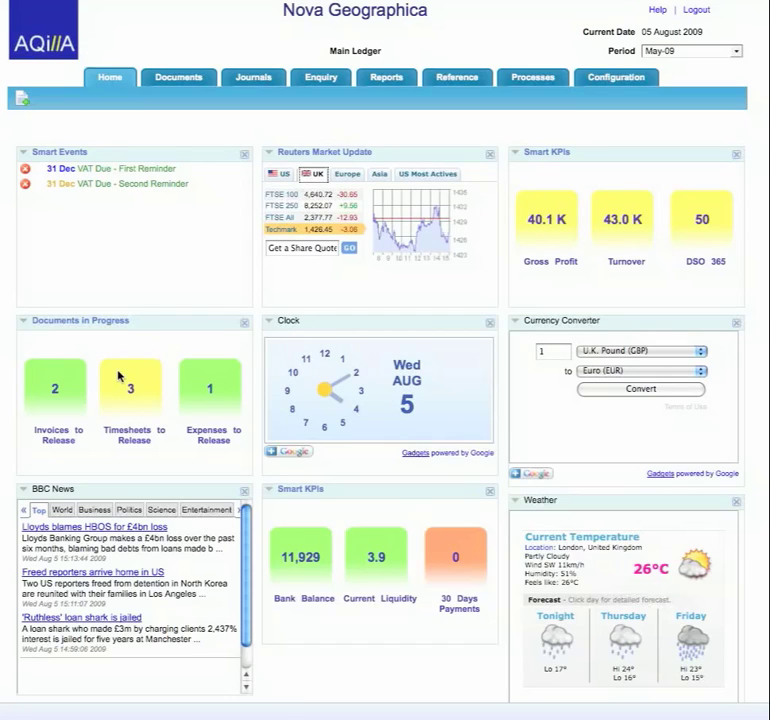
{"action": "left_click", "coordinate": [66, 155]}
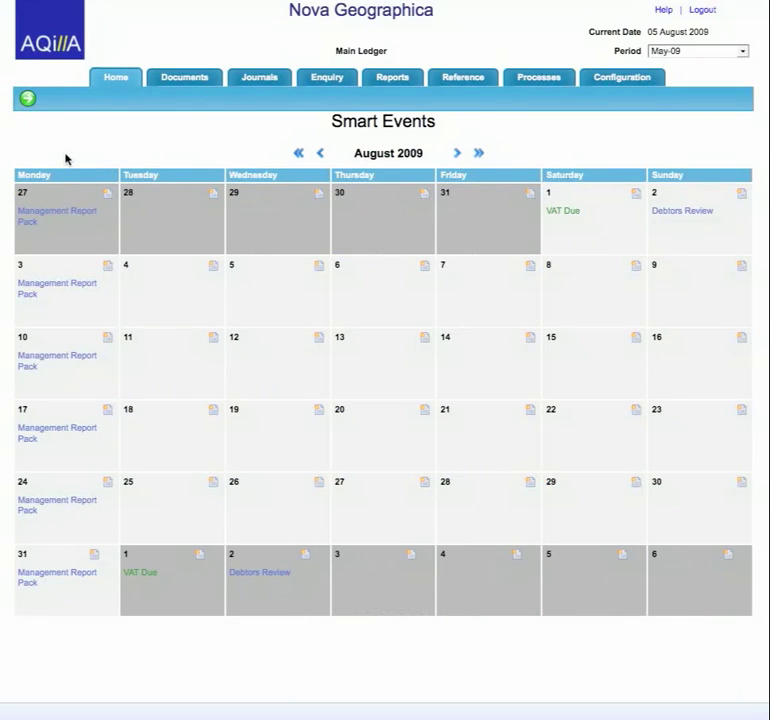
View the VAT Due event on the 1st, then go to the Document Summary
{"action": "left_click", "coordinate": [138, 577]}
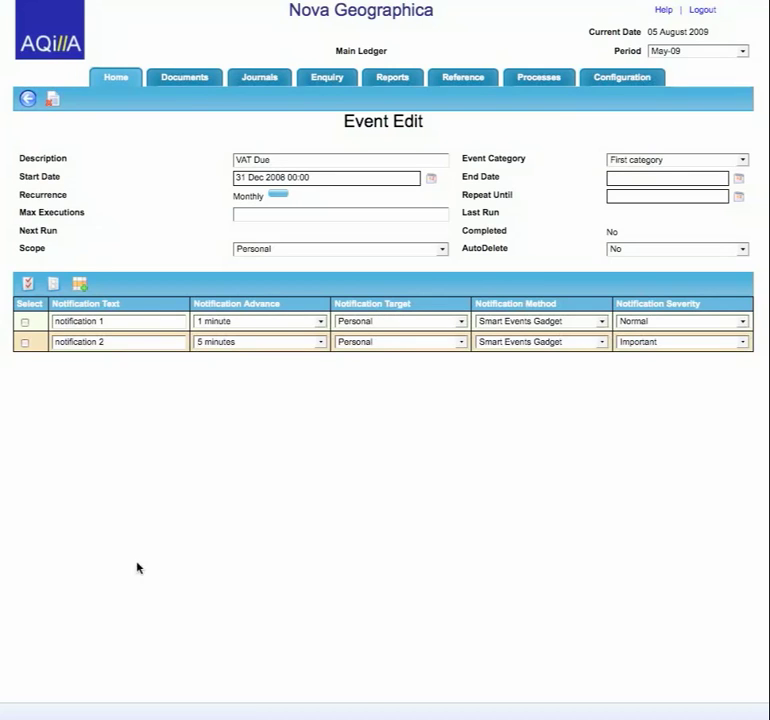
{"action": "left_click", "coordinate": [174, 78]}
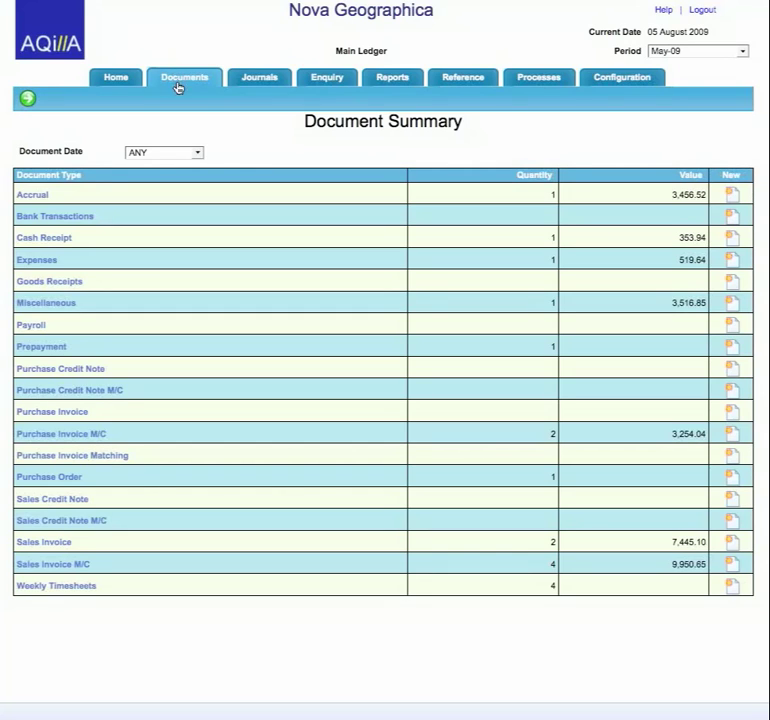
Open sales invoice INV000002 and glance at its memorising options without changing them
{"action": "left_click", "coordinate": [58, 545]}
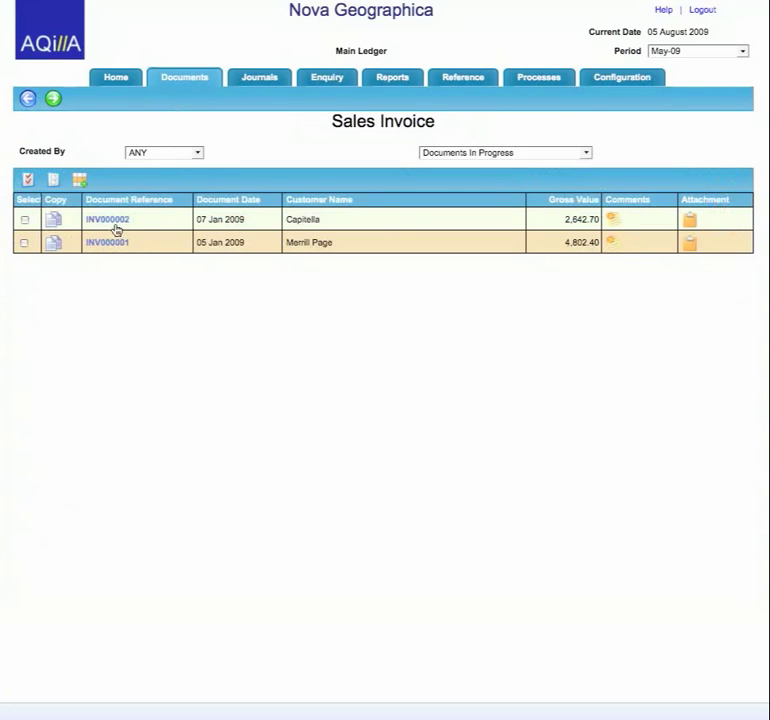
{"action": "left_click", "coordinate": [110, 219]}
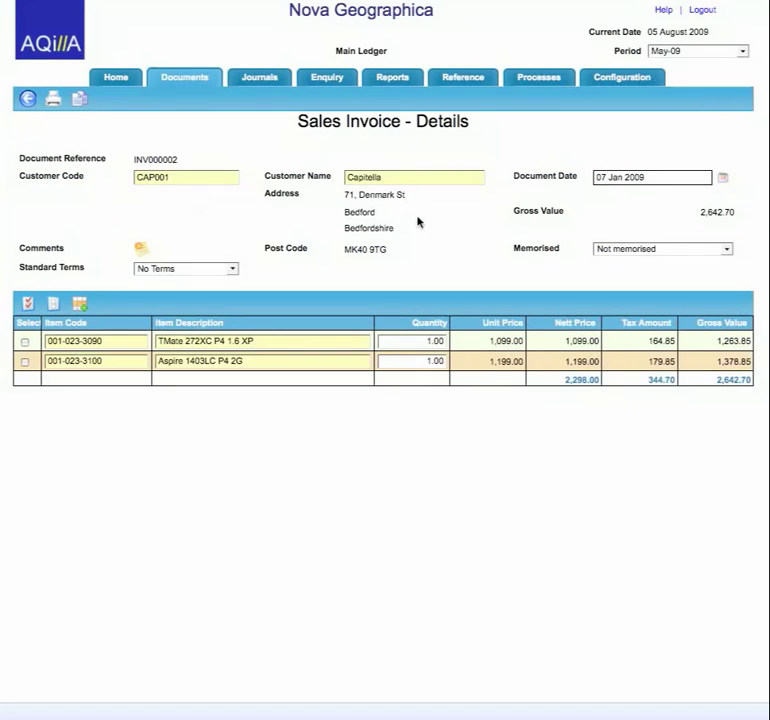
{"action": "left_click", "coordinate": [727, 250]}
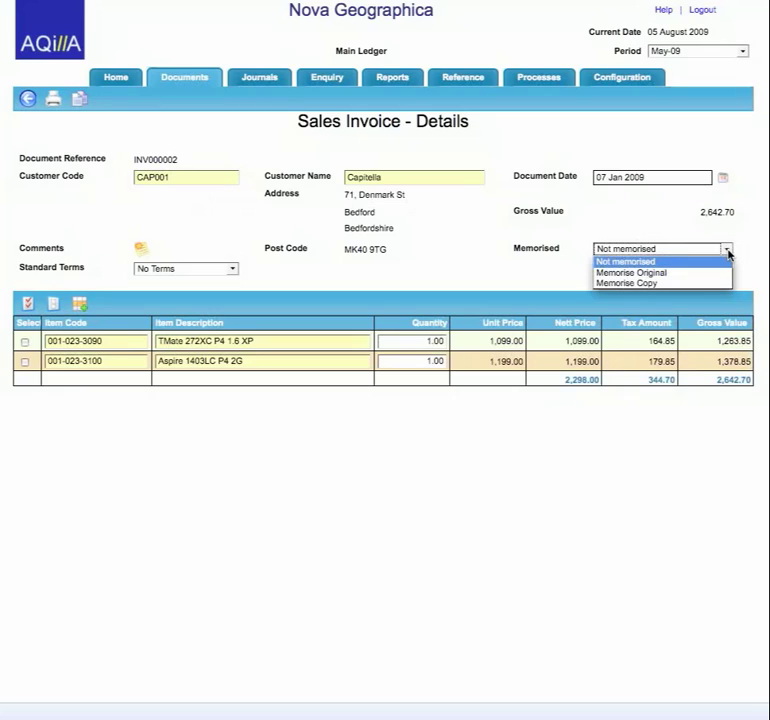
{"action": "left_click", "coordinate": [728, 252]}
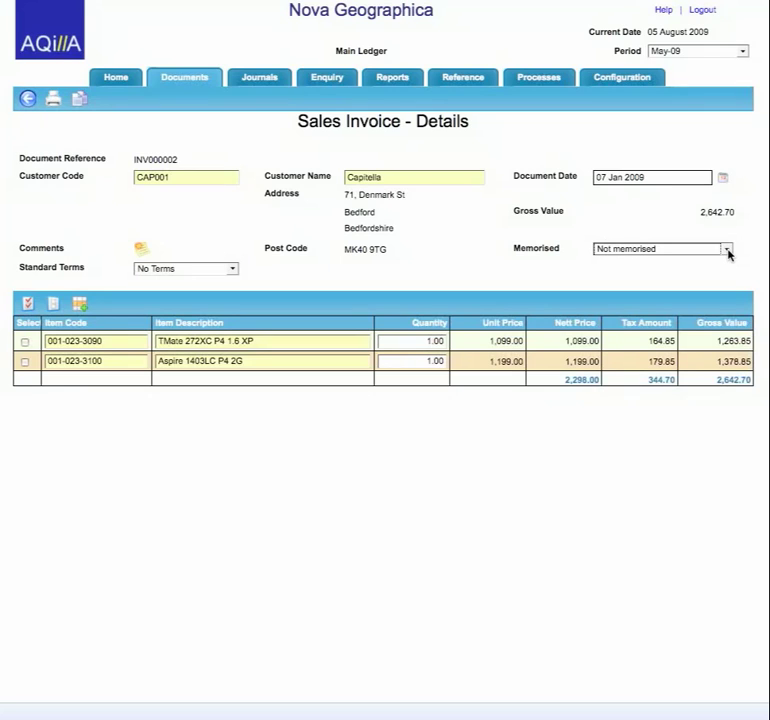
Add a saved line of 12 LJ5Si/8000/240 Cabinet units to the invoice
{"action": "left_click", "coordinate": [80, 305]}
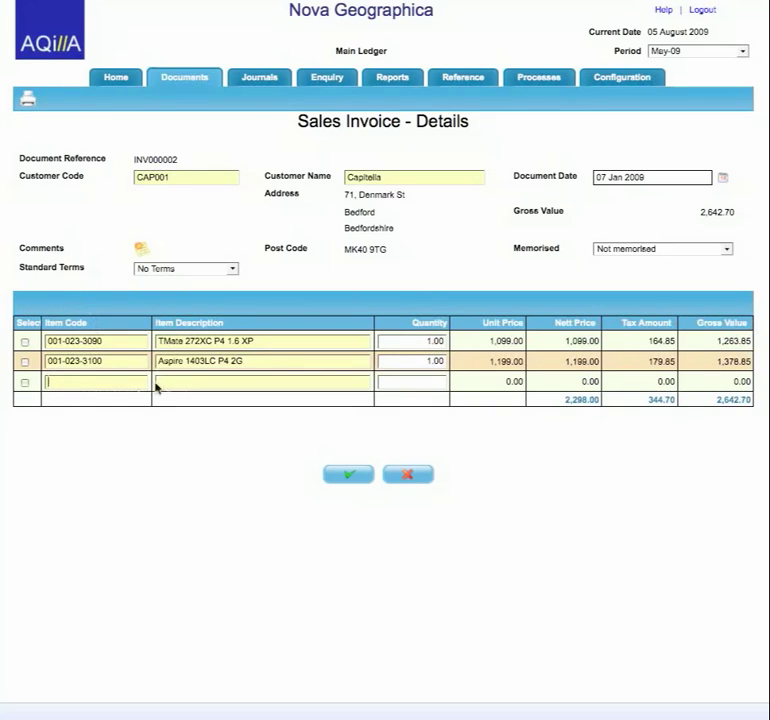
{"action": "left_click", "coordinate": [191, 385]}
{"action": "type", "text": "%cab"}
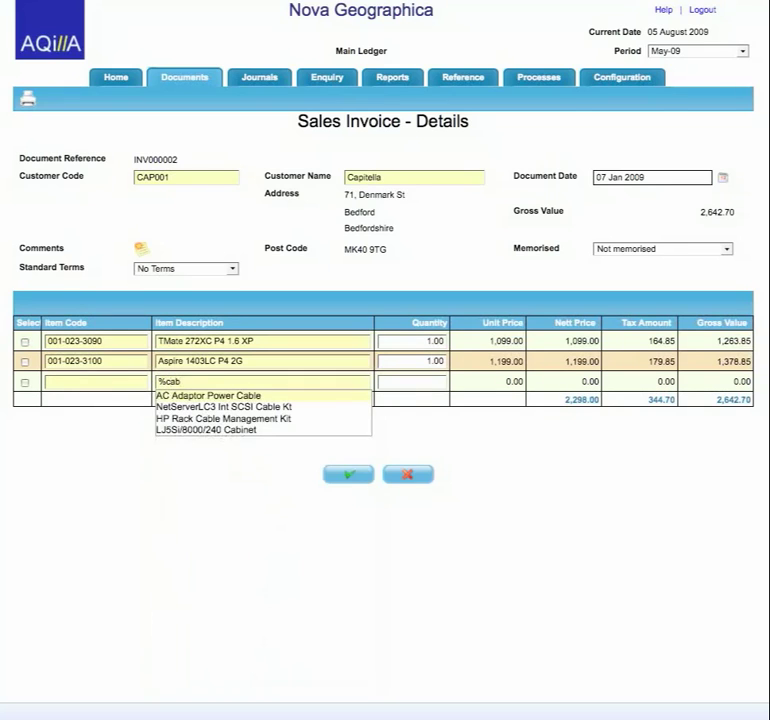
{"action": "left_click", "coordinate": [240, 431]}
{"action": "left_click", "coordinate": [421, 386]}
{"action": "type", "text": "12"}
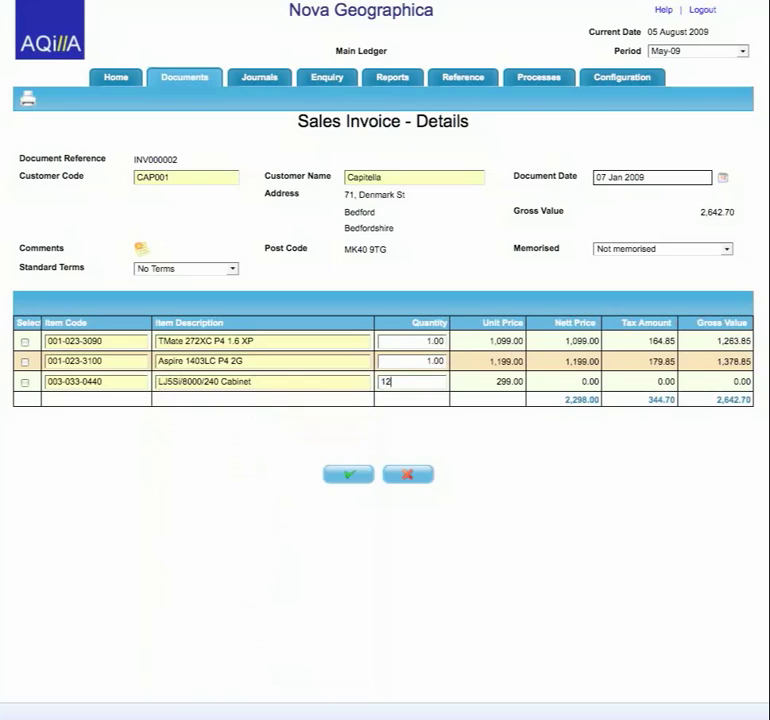
{"action": "key", "text": "Tab"}
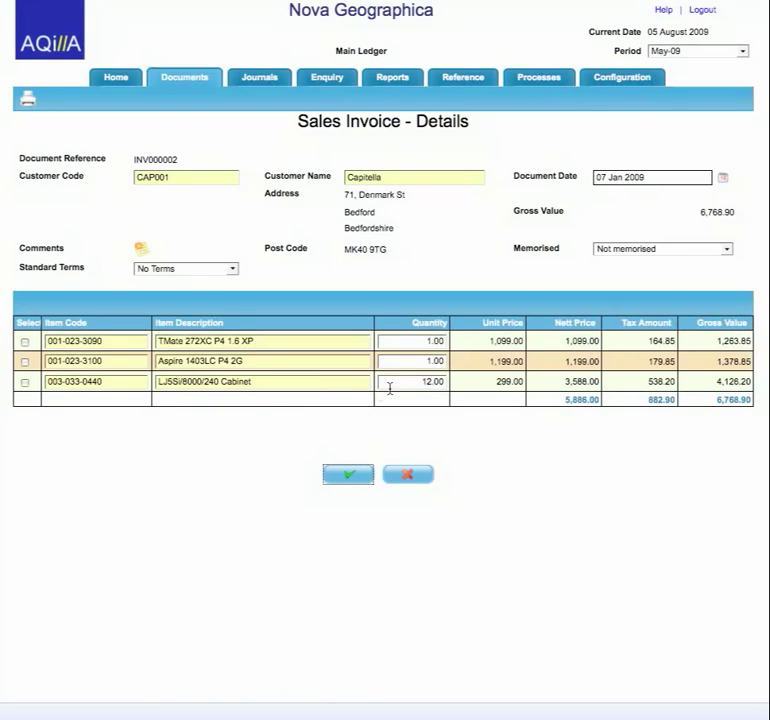
{"action": "left_click", "coordinate": [350, 474]}
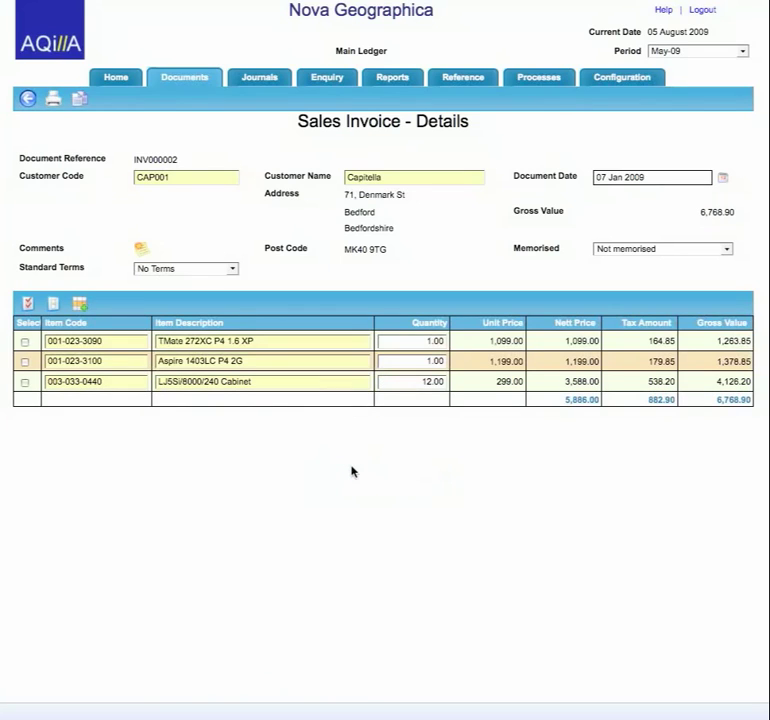
{"action": "left_click", "coordinate": [185, 76]}
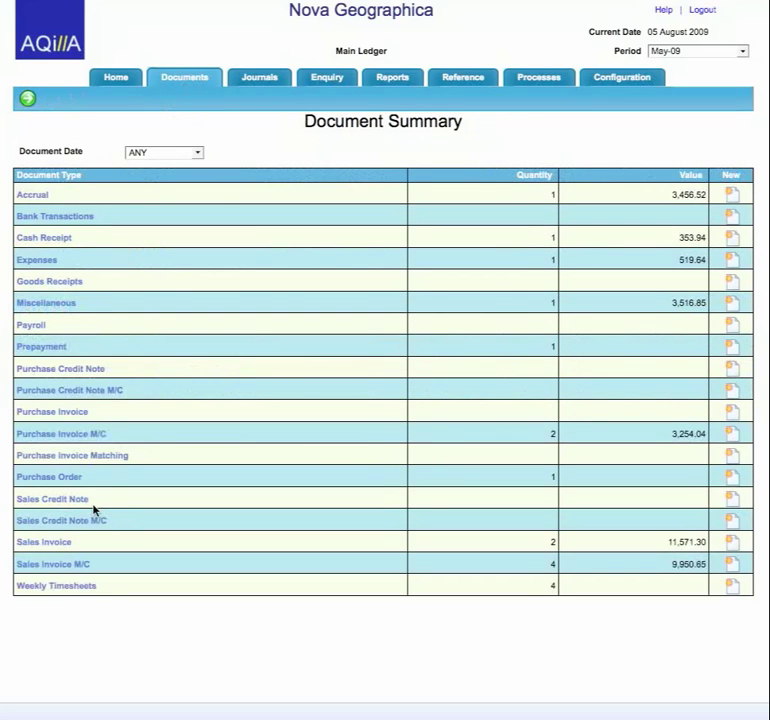
Open expense claim EXP001 and view the comment on its XUYX line
{"action": "left_click", "coordinate": [41, 260]}
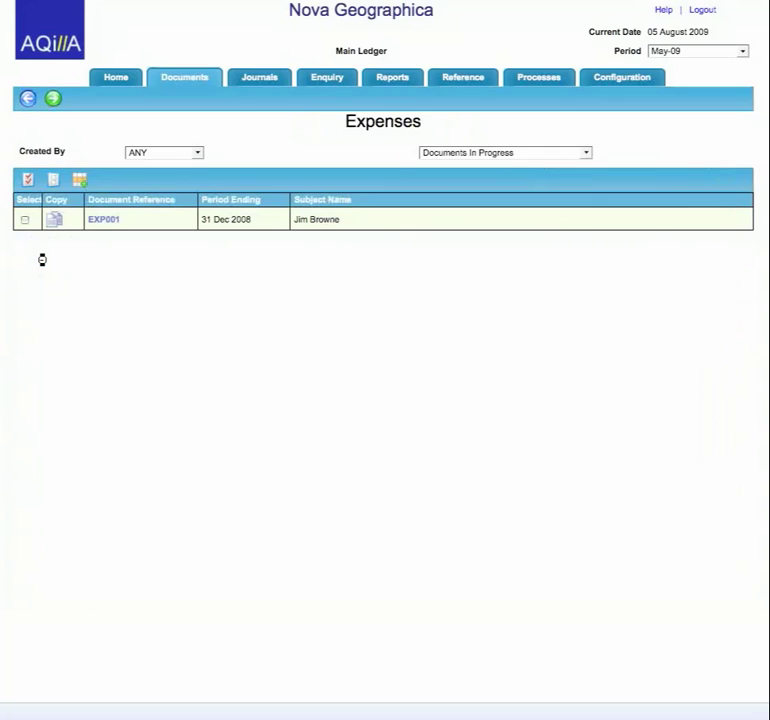
{"action": "left_click", "coordinate": [103, 219]}
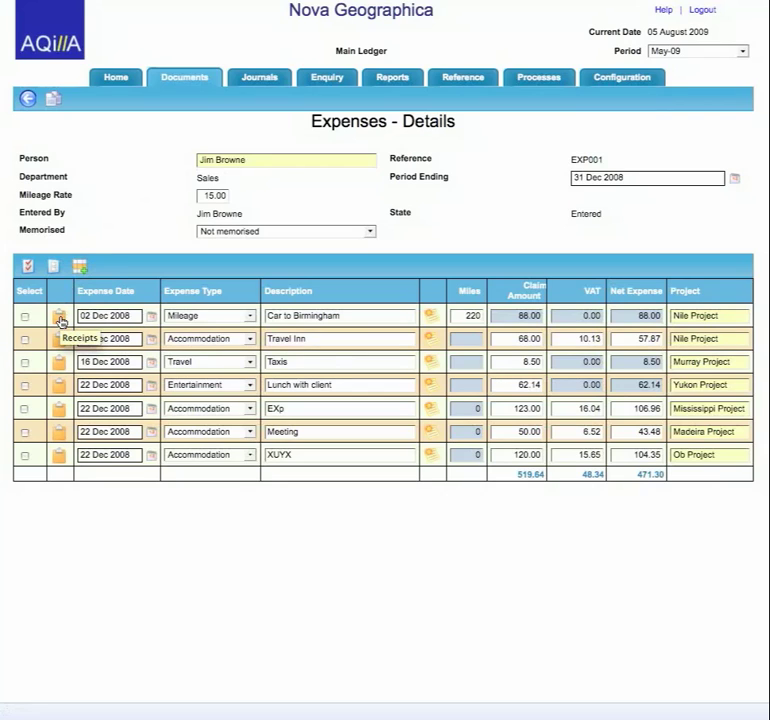
{"action": "left_click", "coordinate": [429, 458]}
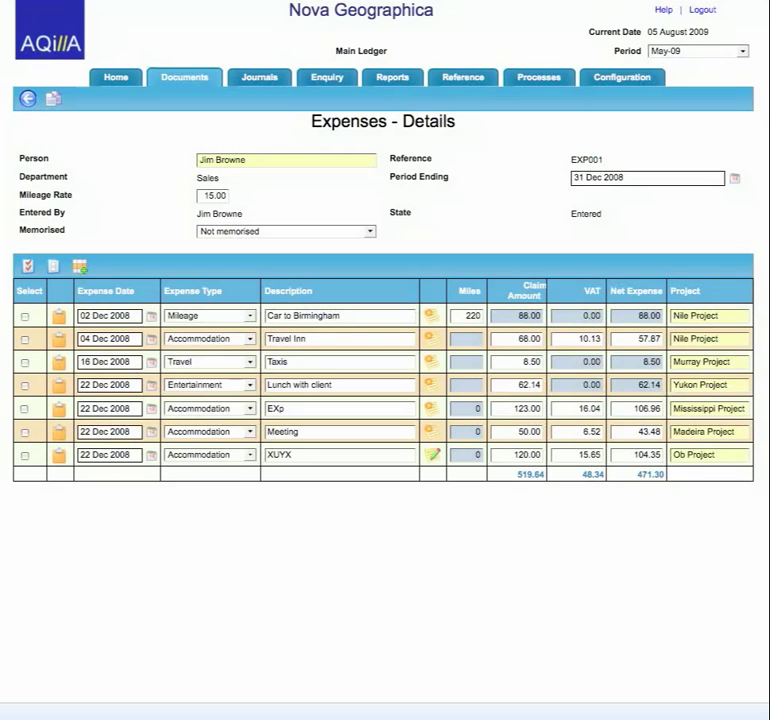
Add a 22/12/08 Entertainment line 'HSUH WUW' of 10.00 for Nile Project and save it
{"action": "left_click", "coordinate": [79, 267]}
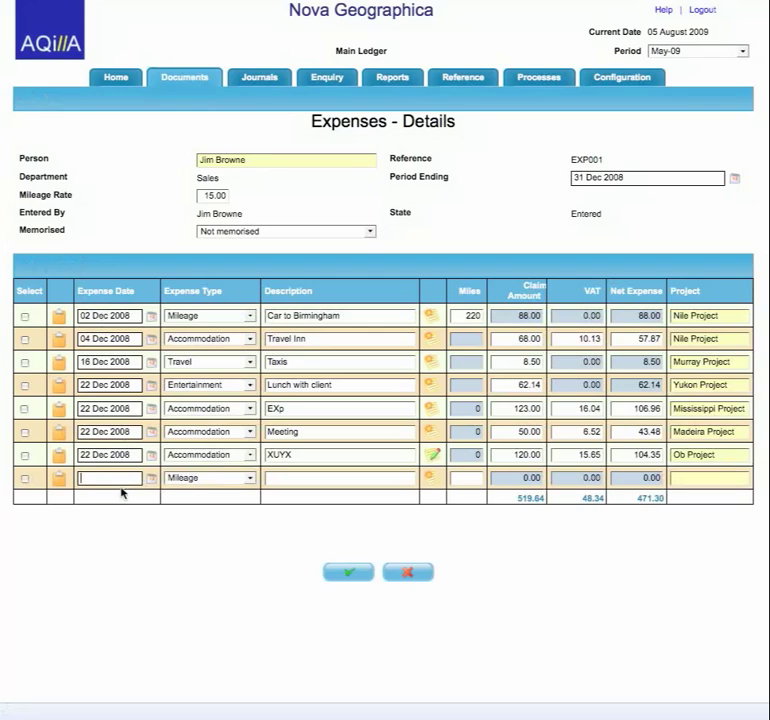
{"action": "type", "text": "22/12/08"}
{"action": "left_click", "coordinate": [250, 479]}
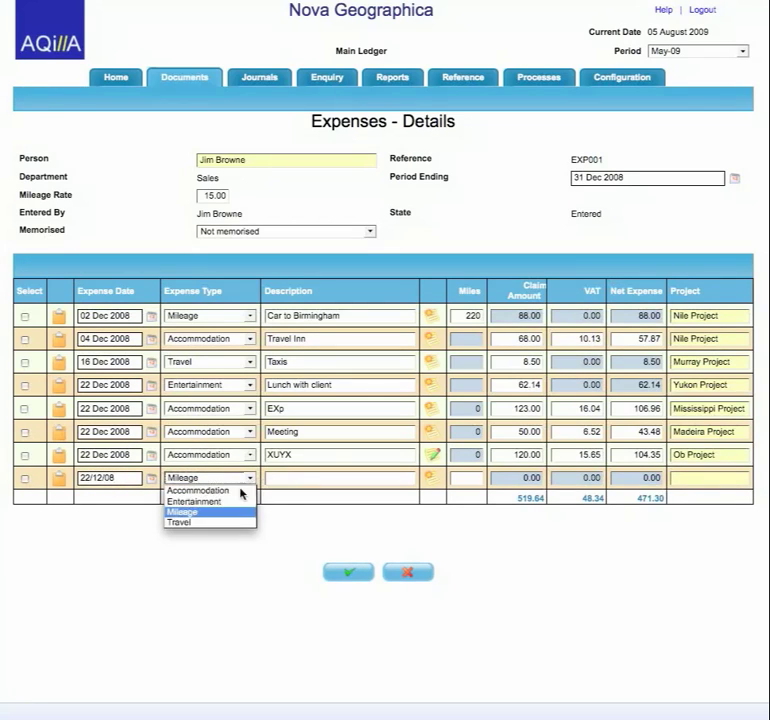
{"action": "left_click", "coordinate": [234, 502]}
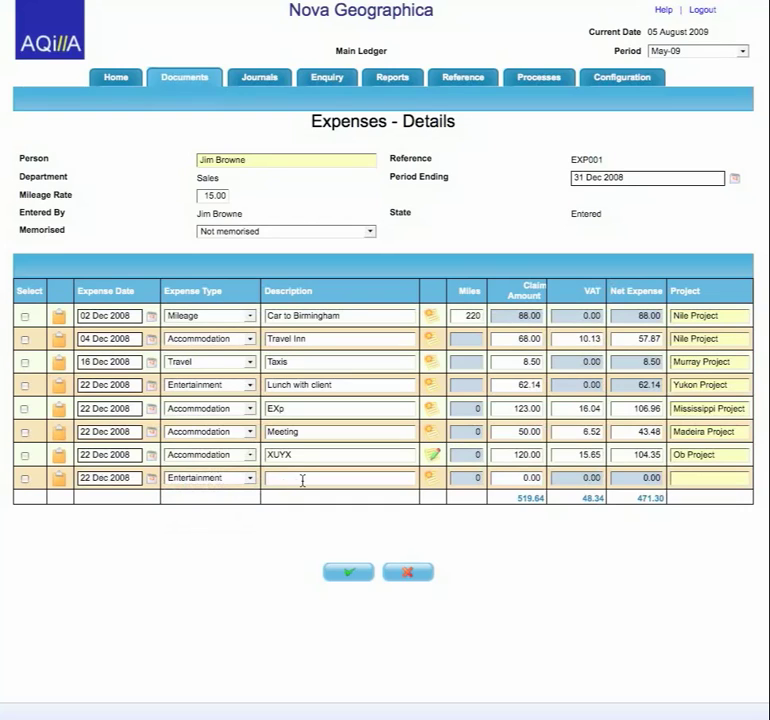
{"action": "type", "text": "HSUH WUW"}
{"action": "type", "text": "1"}
{"action": "left_click", "coordinate": [698, 479]}
{"action": "left_click", "coordinate": [716, 480]}
{"action": "type", "text": "%"}
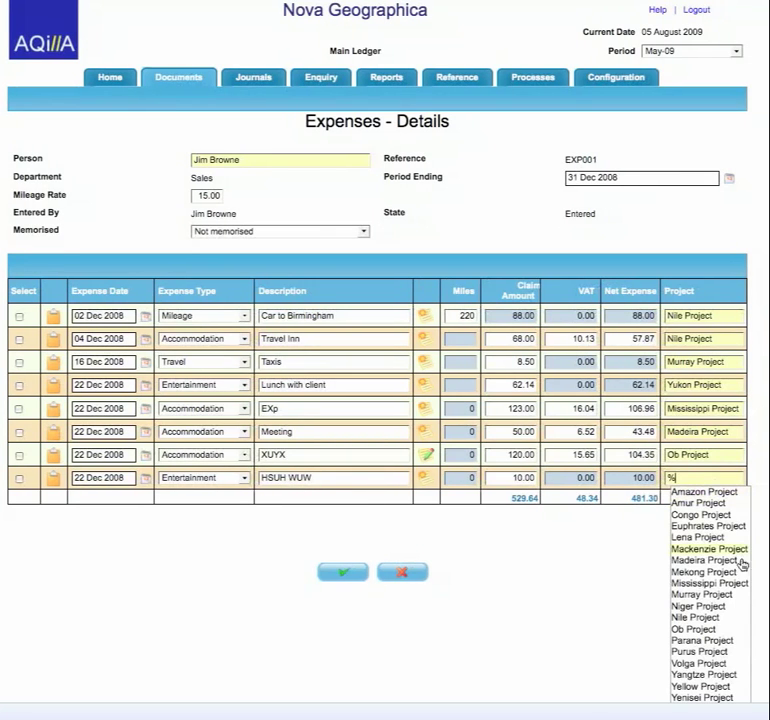
{"action": "left_click", "coordinate": [733, 618]}
{"action": "left_click", "coordinate": [346, 577]}
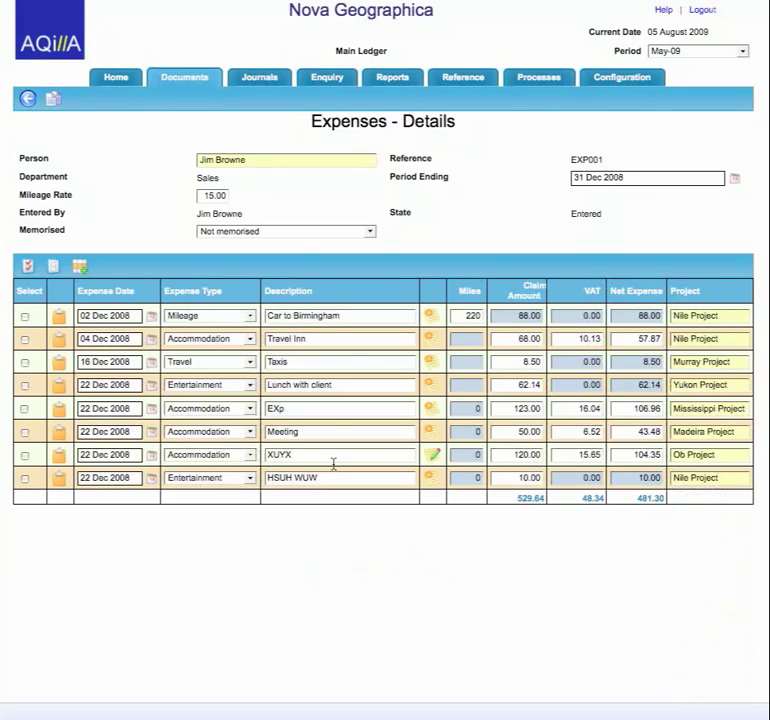
{"action": "left_click", "coordinate": [188, 77]}
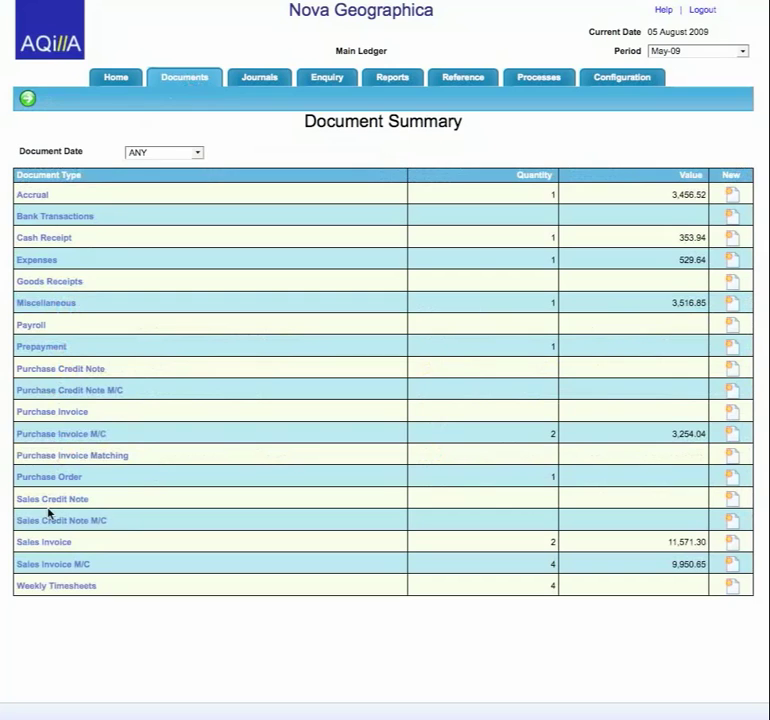
Open weekly timesheet TM000010 after briefly viewing TM000007
{"action": "left_click", "coordinate": [63, 587]}
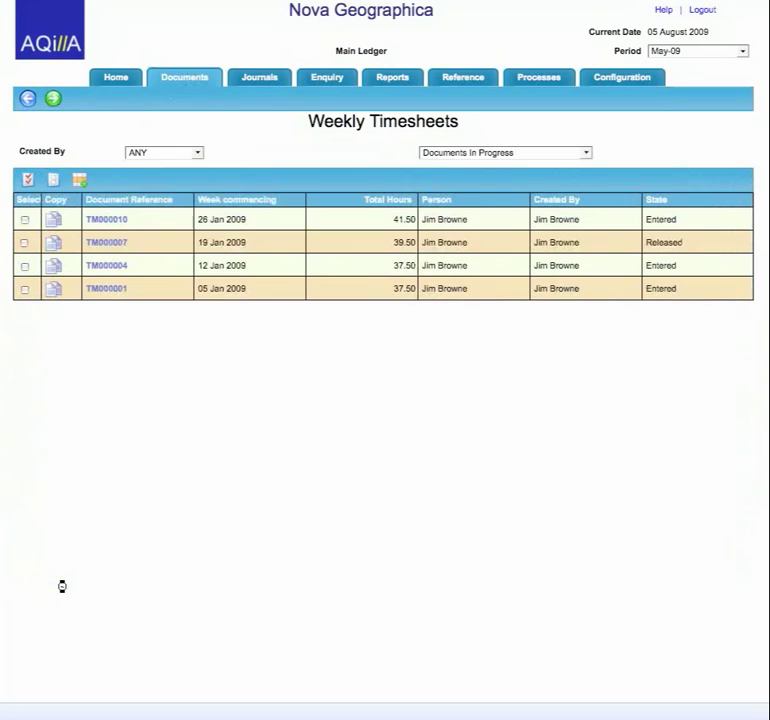
{"action": "left_click", "coordinate": [106, 242]}
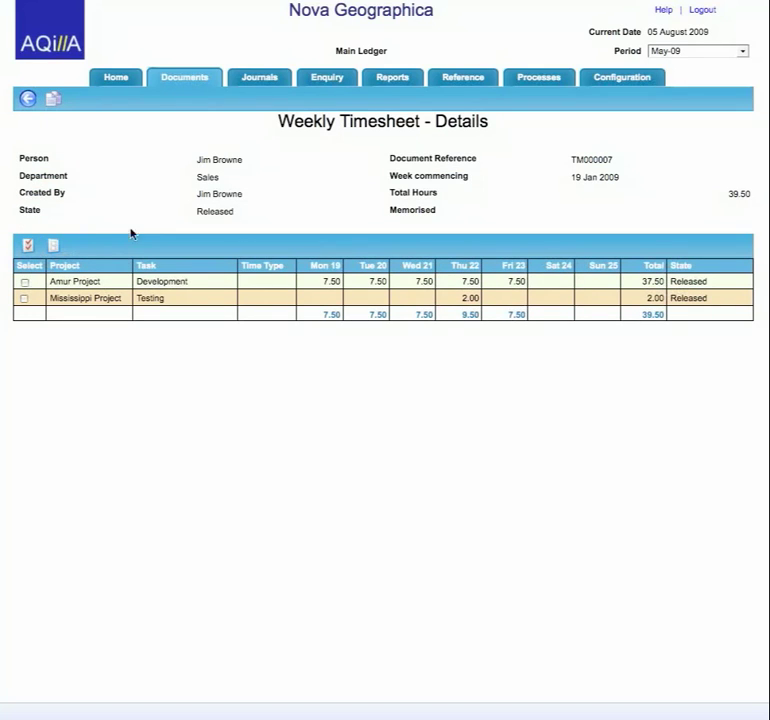
{"action": "left_click", "coordinate": [27, 98]}
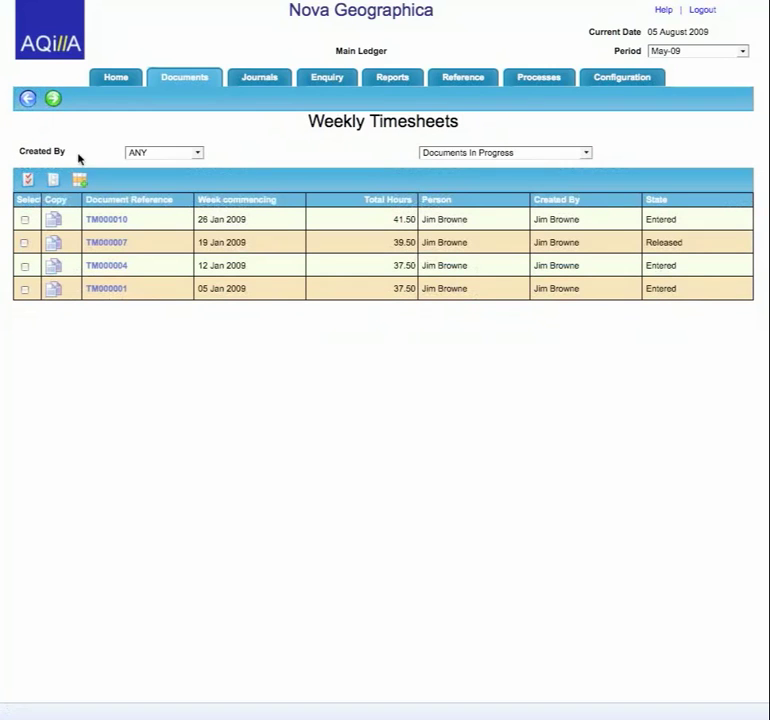
{"action": "left_click", "coordinate": [108, 218]}
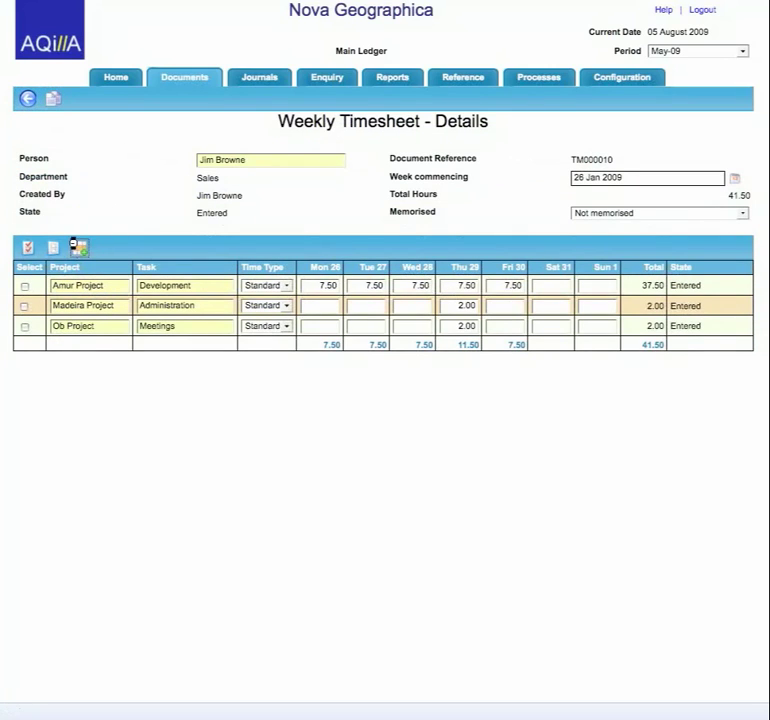
Add a 1.0-hour Madeira Project Administration entry on Fri 30 and save the line
{"action": "left_click", "coordinate": [79, 248]}
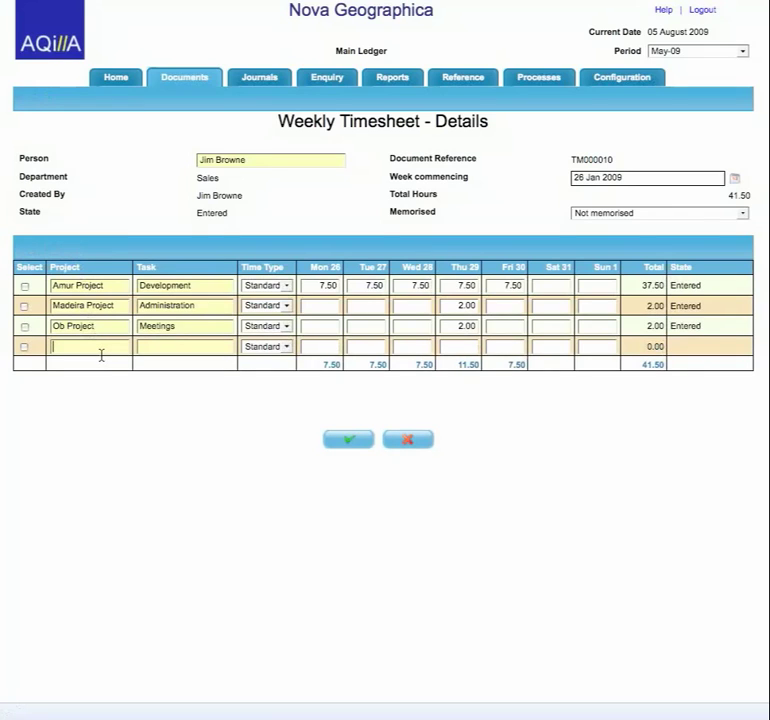
{"action": "type", "text": "Ma"}
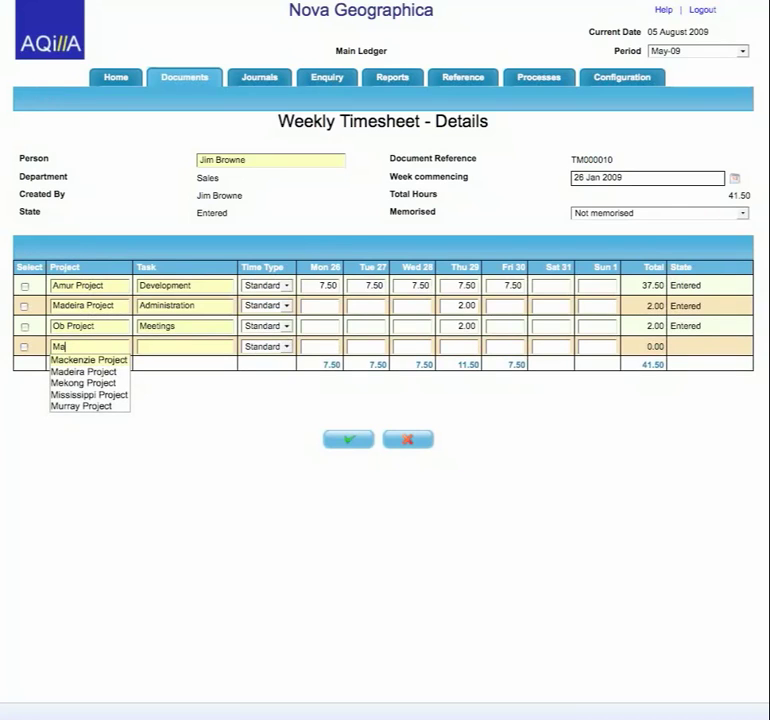
{"action": "left_click", "coordinate": [84, 372]}
{"action": "left_click", "coordinate": [167, 346]}
{"action": "type", "text": "Ad"}
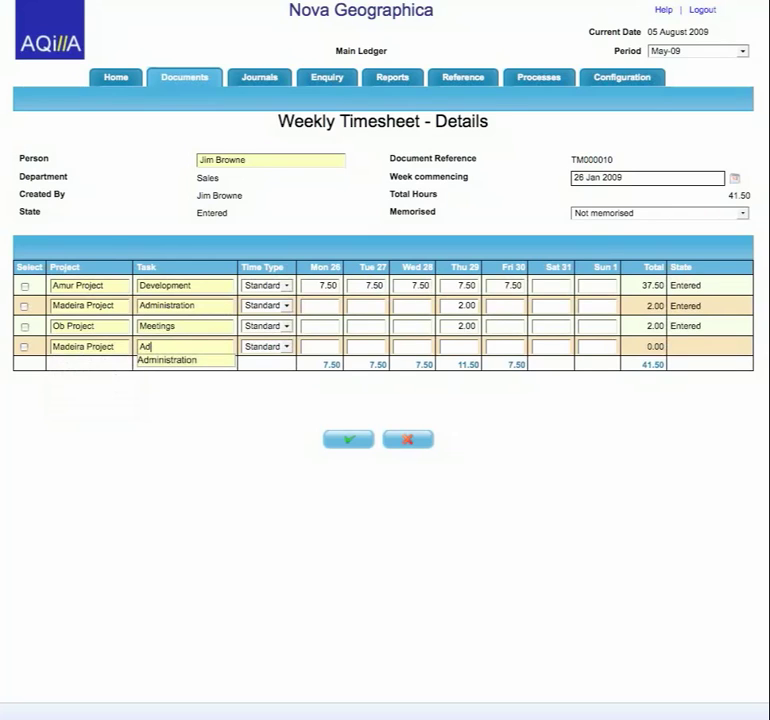
{"action": "key", "text": "Return"}
{"action": "left_click", "coordinate": [509, 346]}
{"action": "type", "text": "1.0"}
{"action": "left_click", "coordinate": [362, 440]}
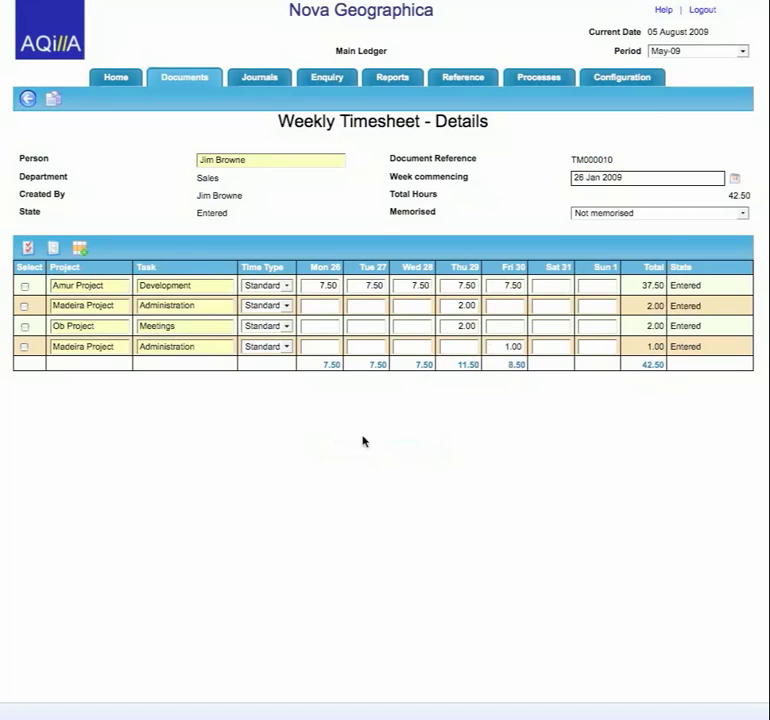
{"action": "left_click", "coordinate": [180, 76]}
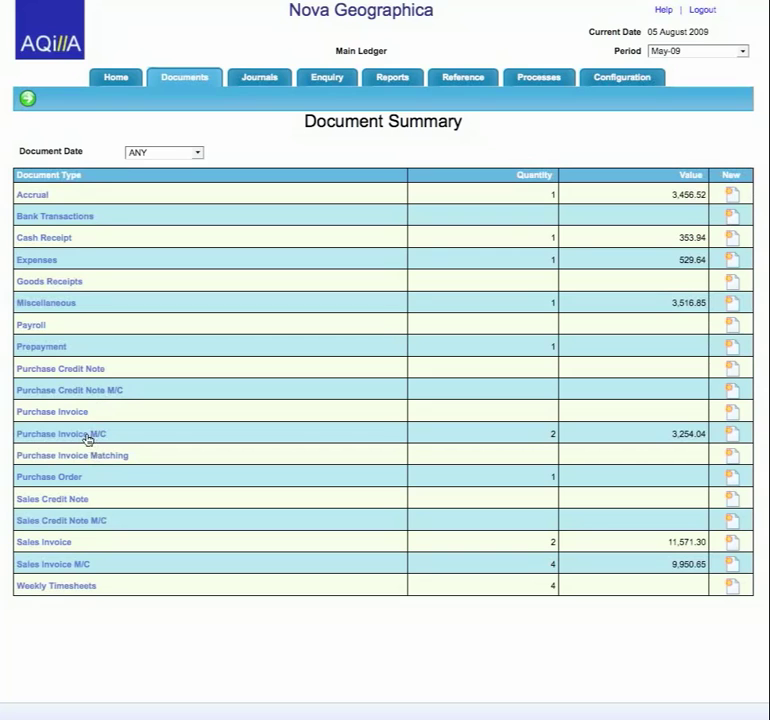
Review Heston Supplies purchase invoice PI_C000002, then open the Account enquiry
{"action": "left_click", "coordinate": [83, 433]}
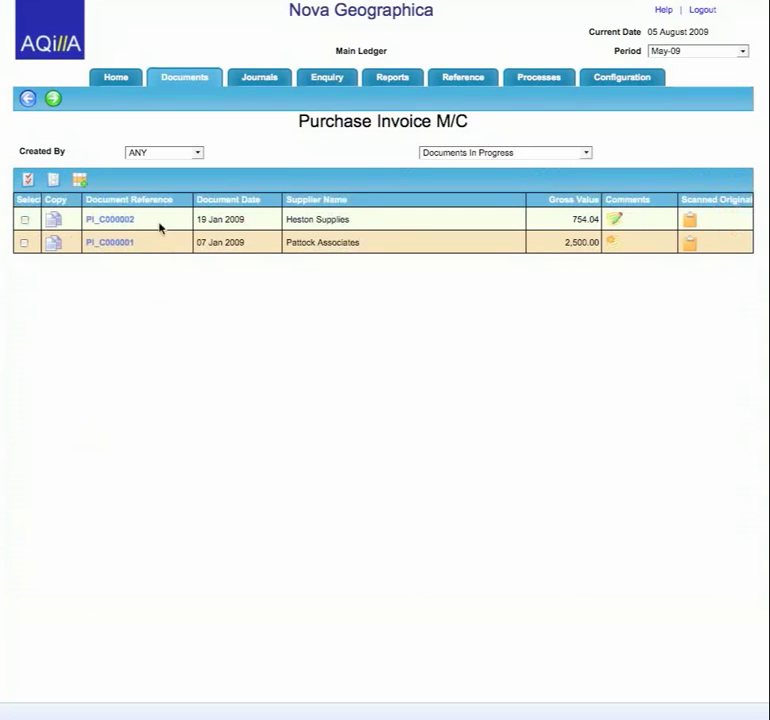
{"action": "left_click", "coordinate": [127, 220]}
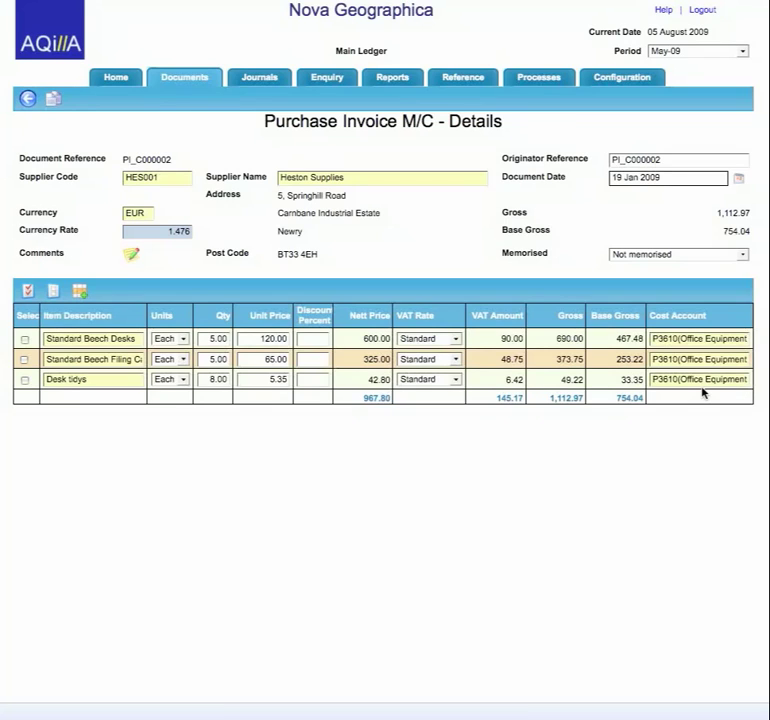
{"action": "left_click", "coordinate": [333, 79]}
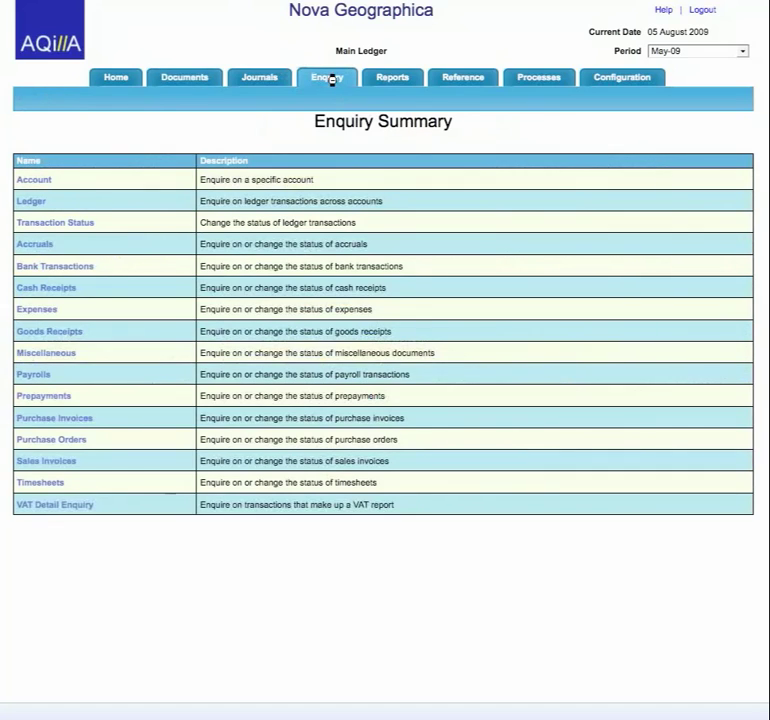
{"action": "left_click", "coordinate": [35, 181]}
{"action": "left_click", "coordinate": [257, 152]}
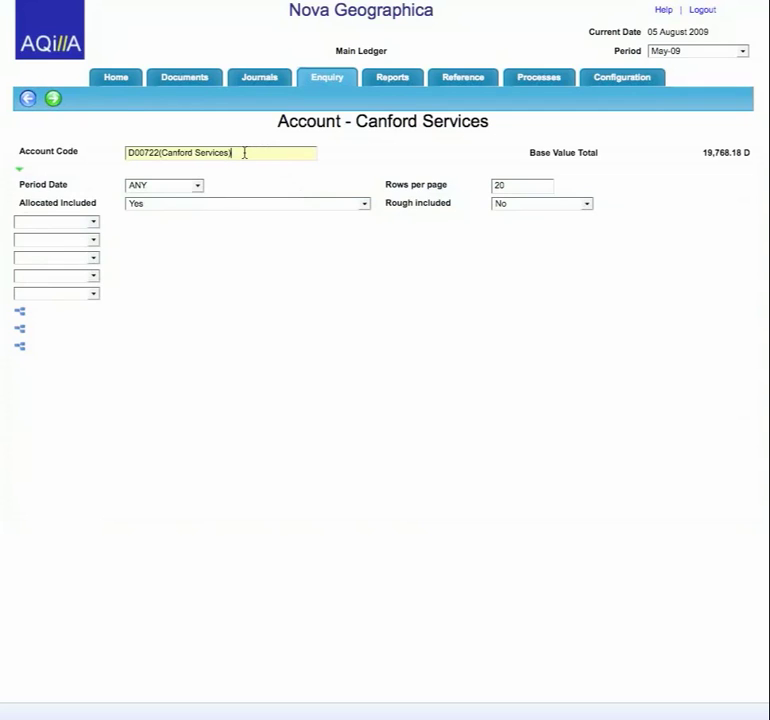
Replace the enquiry's account code with D00723 Micro Stone and list its transactions
{"action": "left_click_drag", "start_coordinate": [244, 151], "coordinate": [89, 147]}
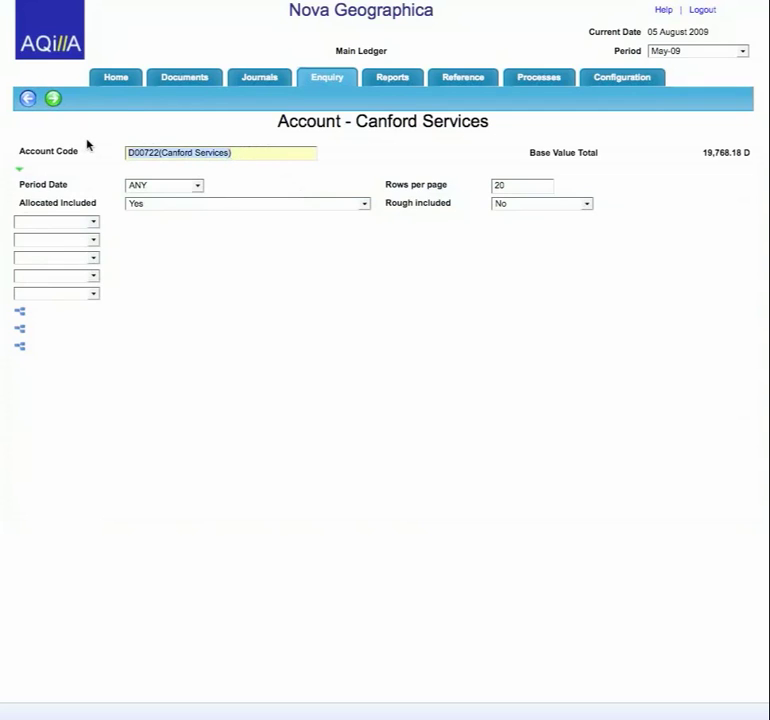
{"action": "type", "text": "Micr"}
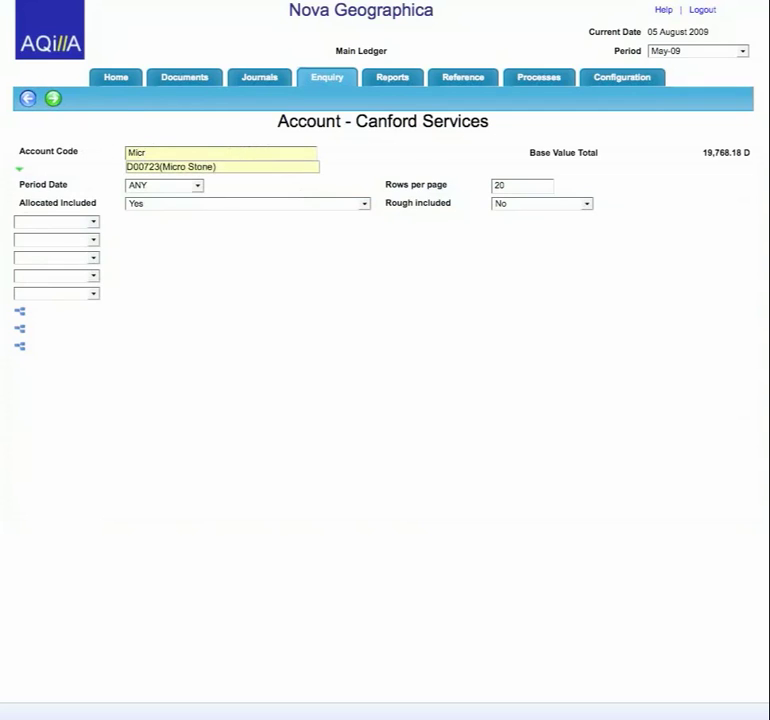
{"action": "key", "text": "Return"}
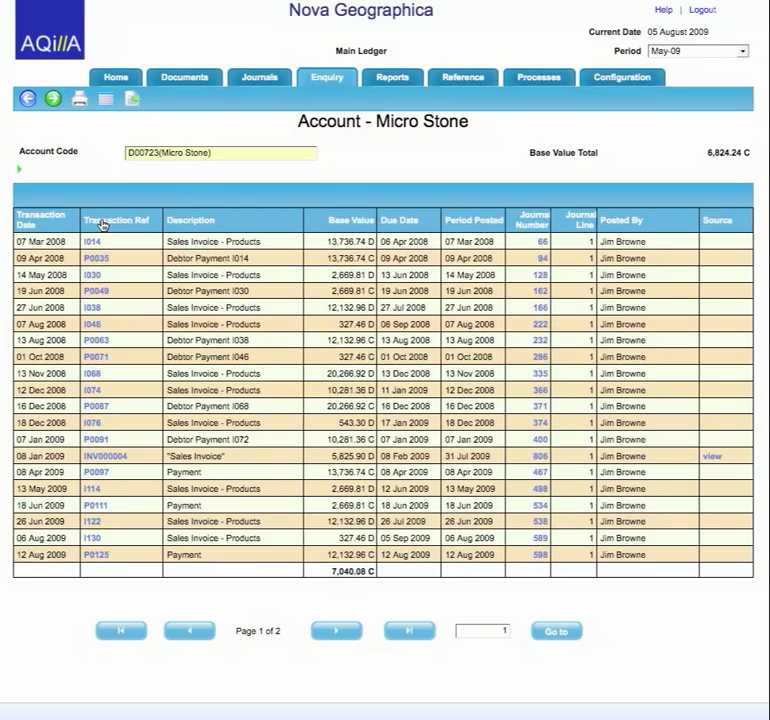
Try date and description sorts, then sort Micro Stone's transactions by base value, largest first
{"action": "left_click", "coordinate": [26, 220]}
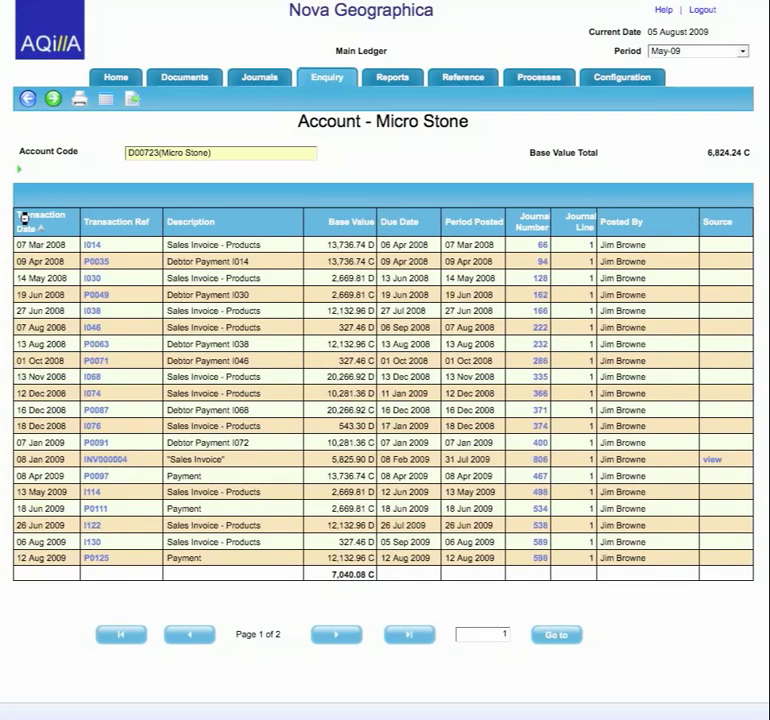
{"action": "left_click", "coordinate": [26, 218]}
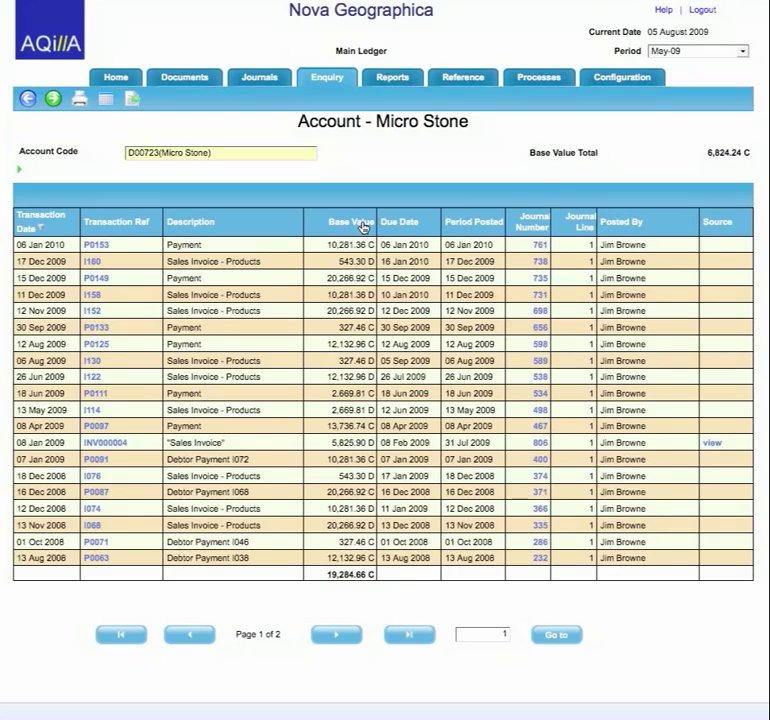
{"action": "left_click", "coordinate": [188, 222]}
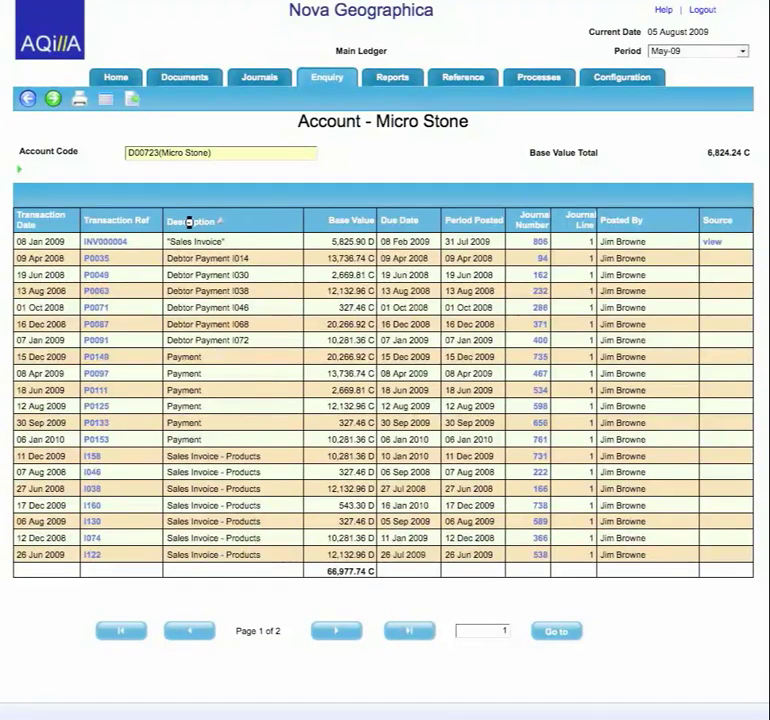
{"action": "left_click", "coordinate": [410, 227]}
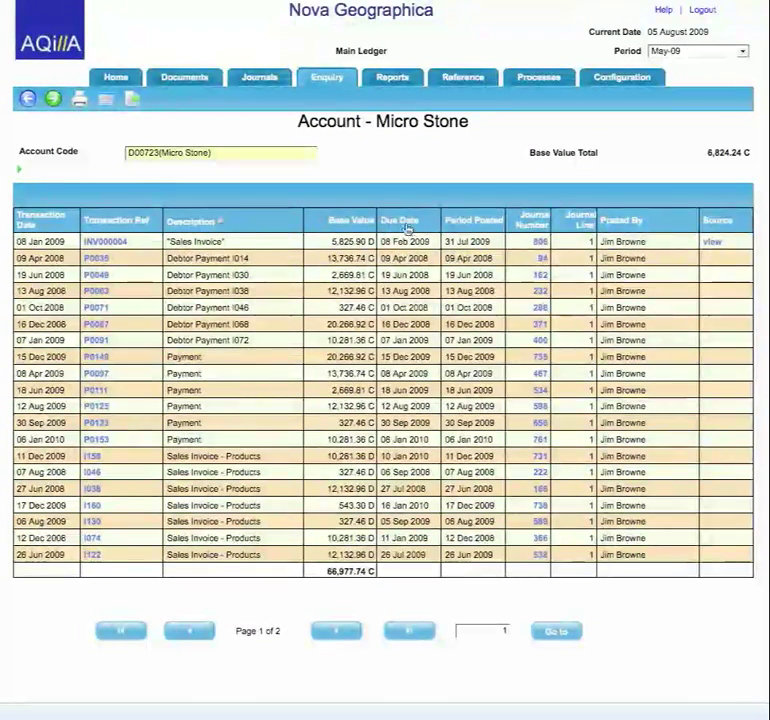
{"action": "left_click", "coordinate": [350, 220]}
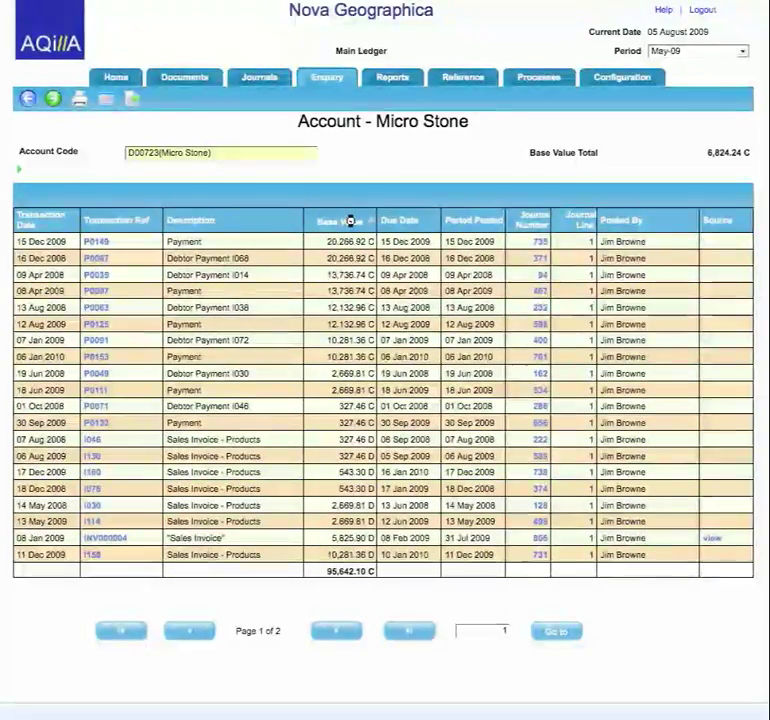
{"action": "left_click", "coordinate": [350, 220]}
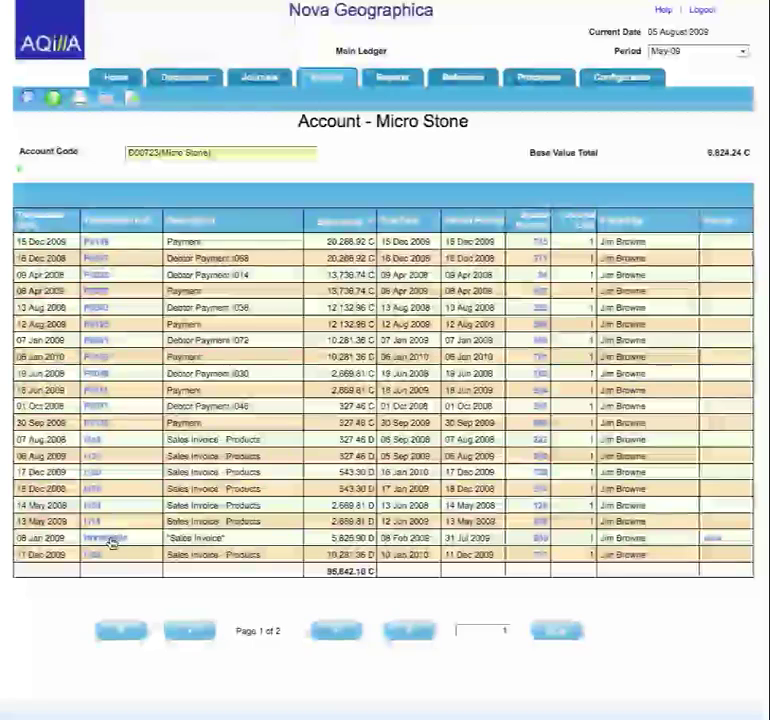
Trace INV000004 to invoice I008's journal, then return to VAT on Sales (Output) and expand its filters
{"action": "left_click", "coordinate": [108, 538]}
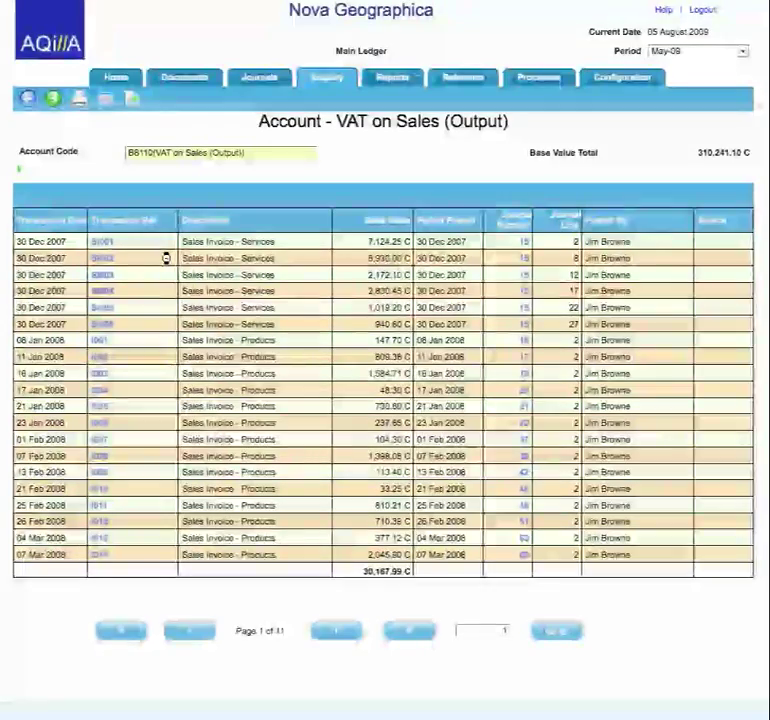
{"action": "left_click", "coordinate": [515, 456]}
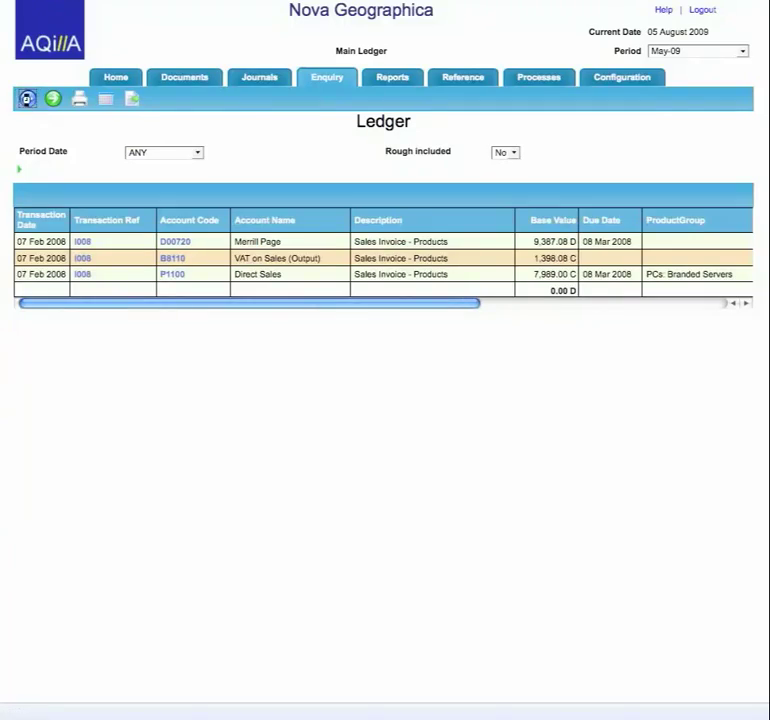
{"action": "left_click", "coordinate": [27, 98]}
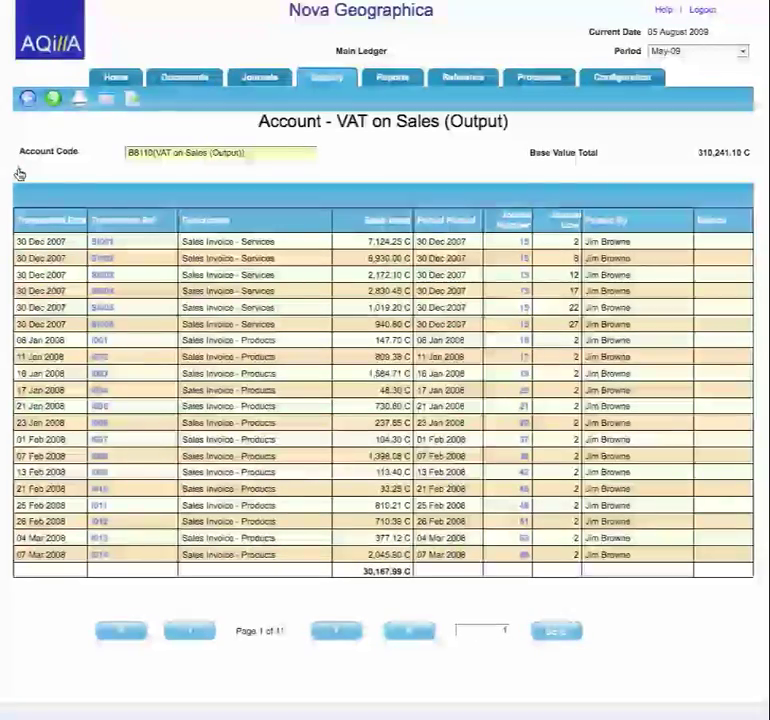
{"action": "left_click", "coordinate": [19, 174]}
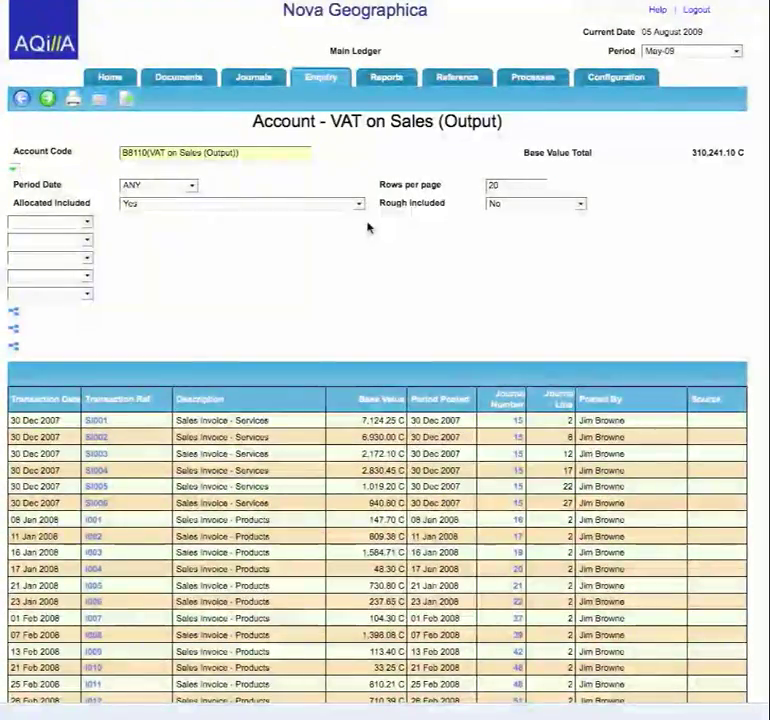
Set the VAT on Sales (Output) enquiry's Period Date to THIS QUARTER and dismiss the field-name list
{"action": "left_click", "coordinate": [191, 186]}
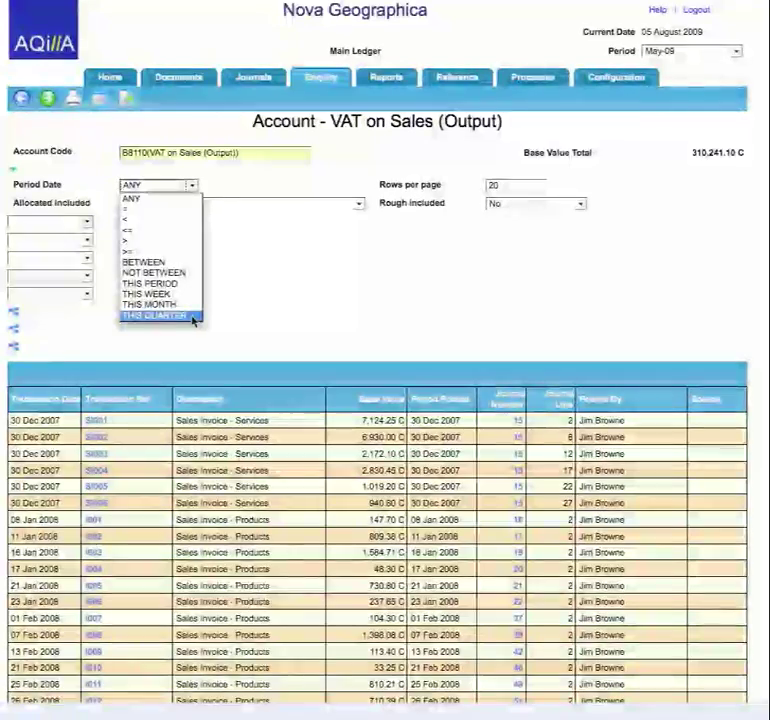
{"action": "left_click", "coordinate": [192, 316]}
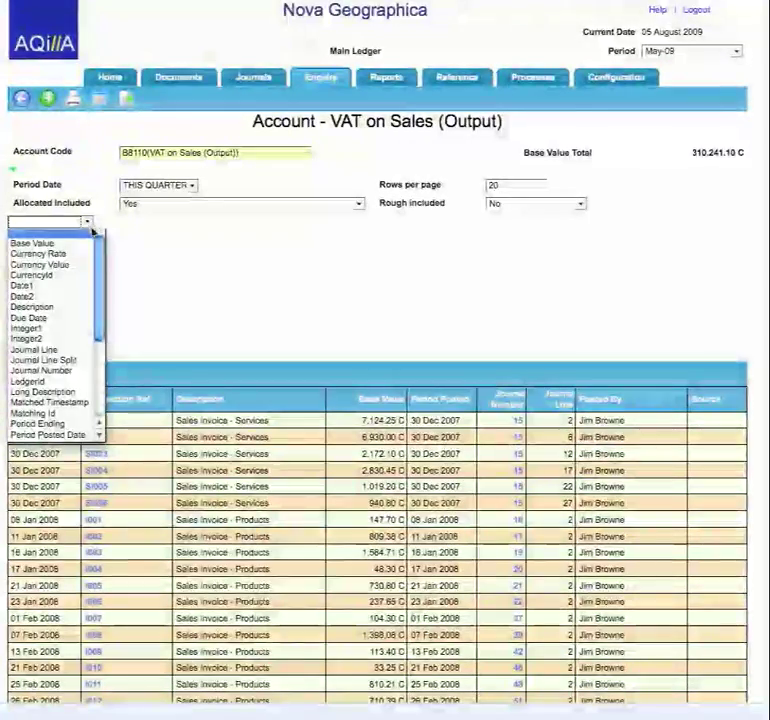
{"action": "left_click_drag", "start_coordinate": [100, 249], "coordinate": [100, 262]}
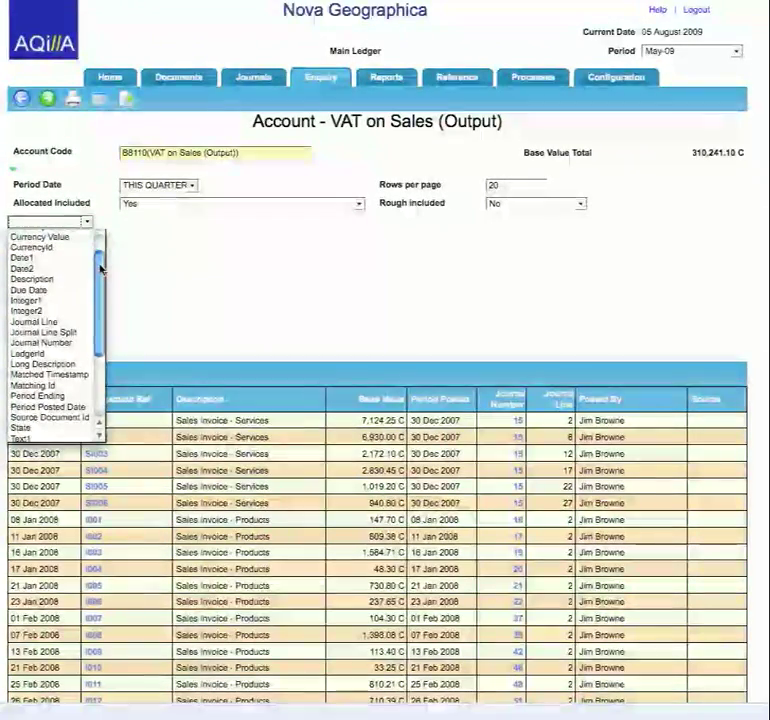
{"action": "left_click_drag", "start_coordinate": [99, 260], "coordinate": [100, 252]}
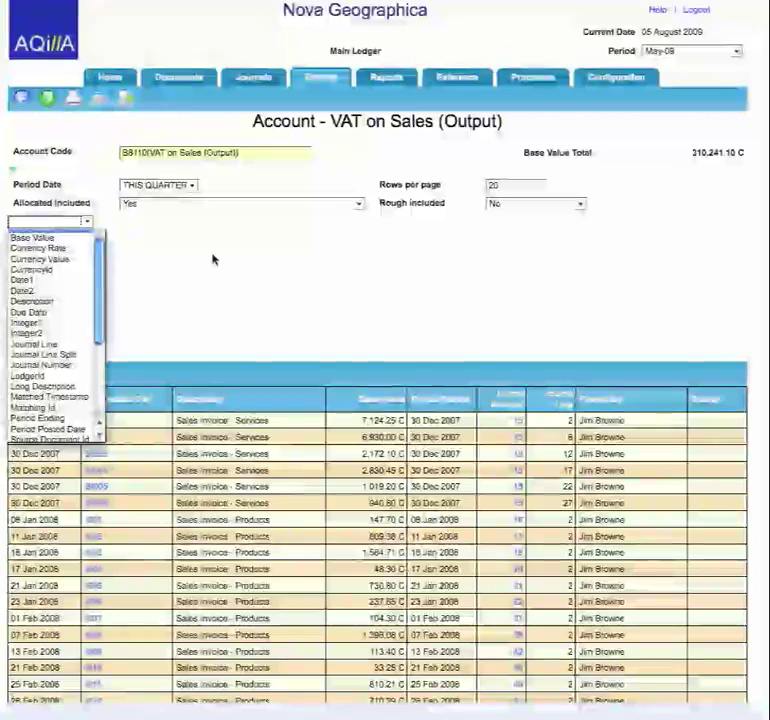
{"action": "left_click", "coordinate": [212, 260]}
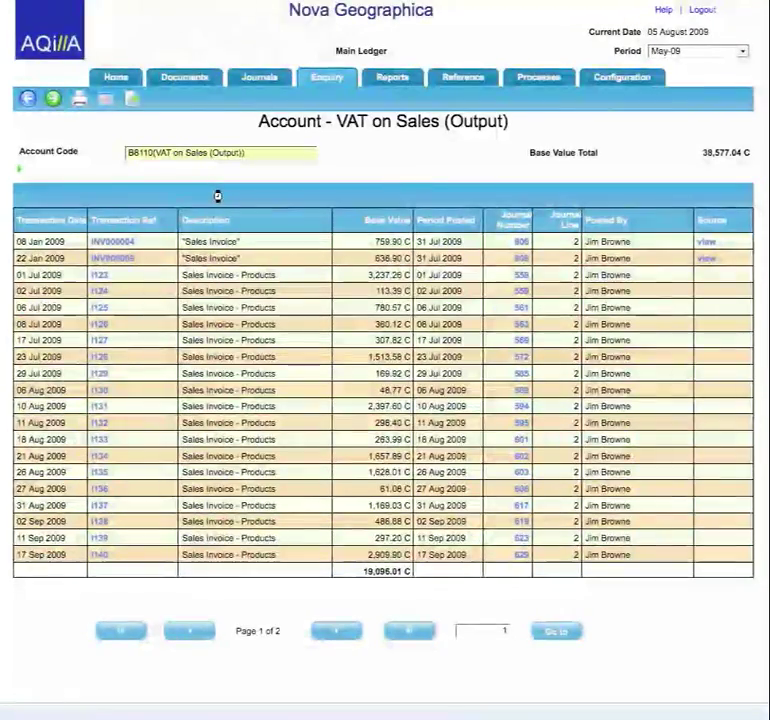
Switch the enquiry to account D00723 Micro Stone and show its transactions
{"action": "triple_click", "coordinate": [249, 152]}
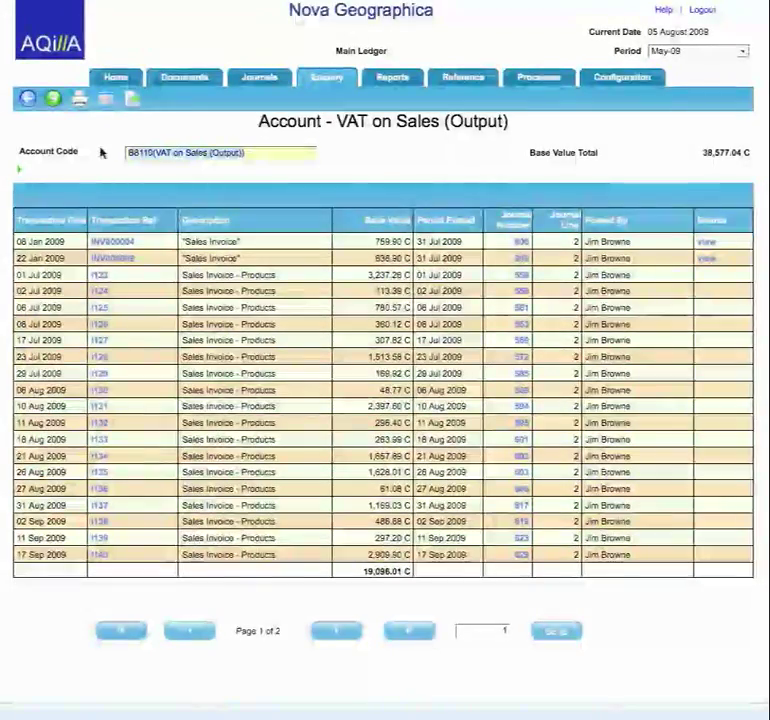
{"action": "type", "text": "micro"}
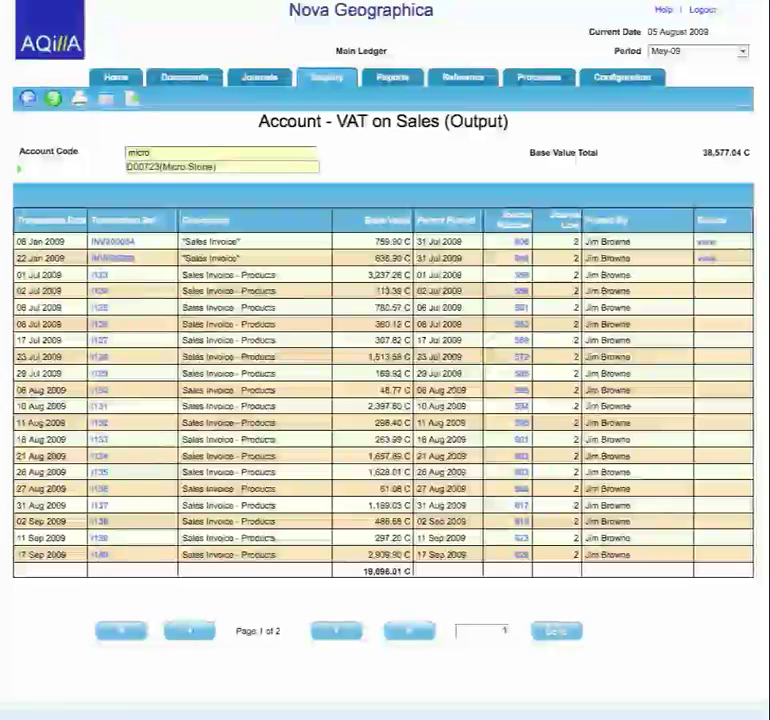
{"action": "key", "text": "Down"}
{"action": "key", "text": "Return"}
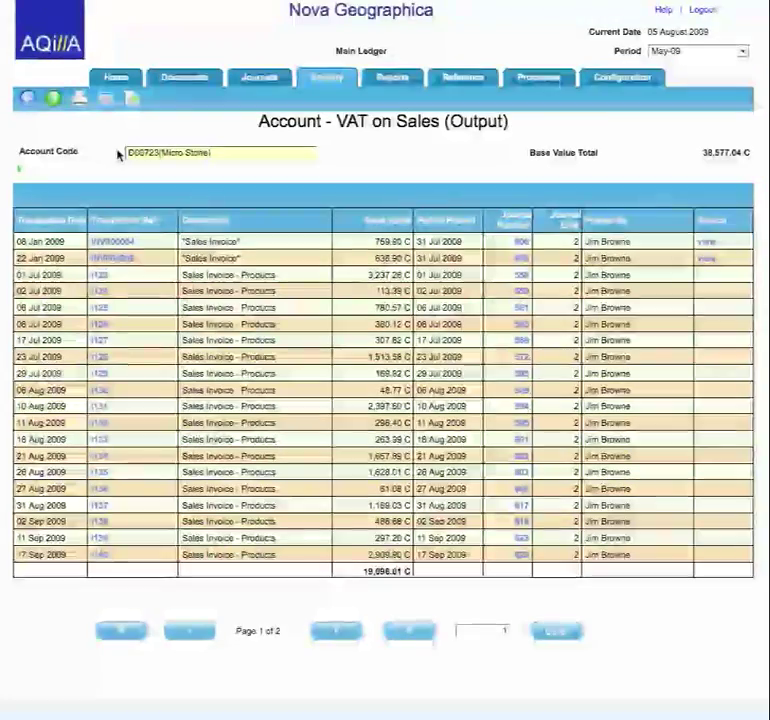
{"action": "left_click", "coordinate": [52, 98]}
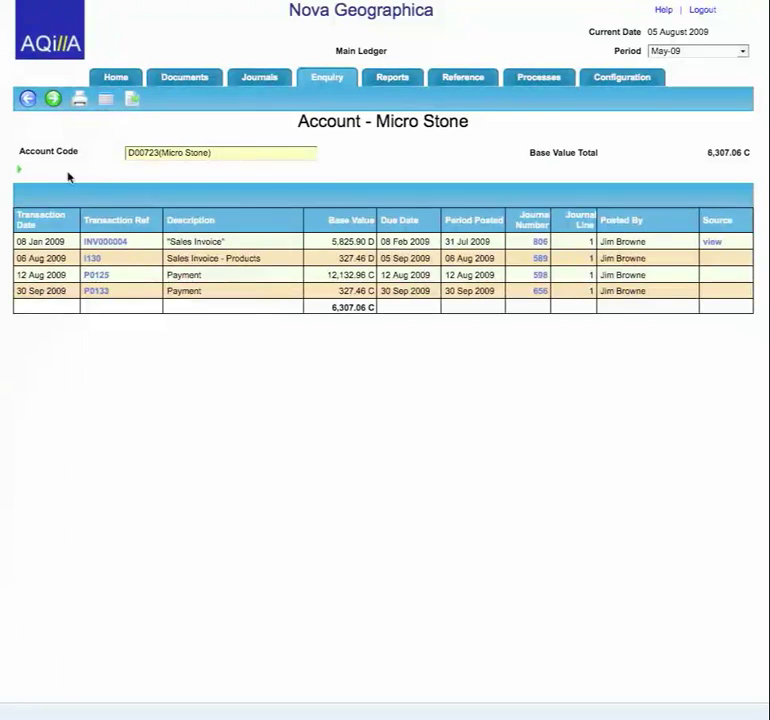
Export the Micro Stone transaction listing as an Excel report and return to the enquiry list
{"action": "left_click", "coordinate": [19, 173]}
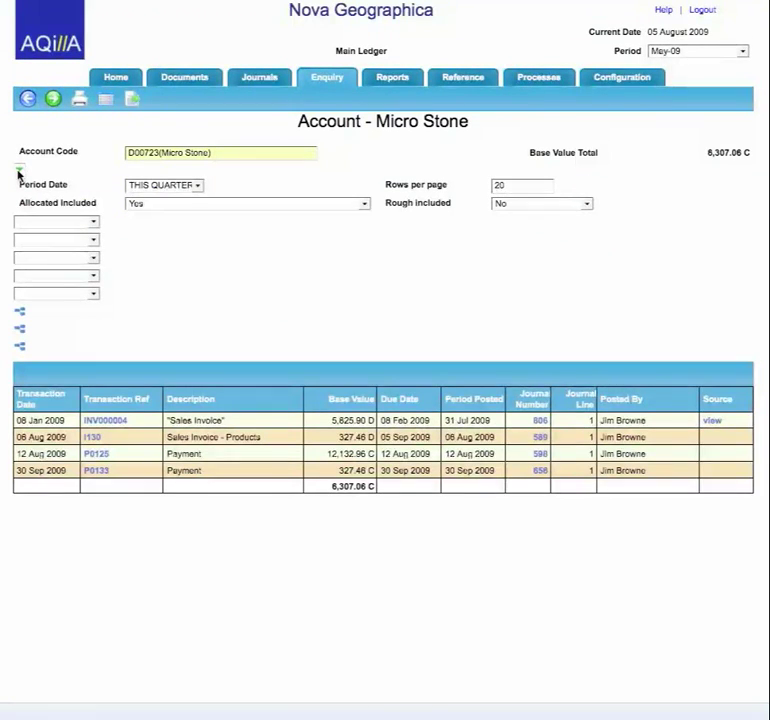
{"action": "left_click", "coordinate": [19, 173]}
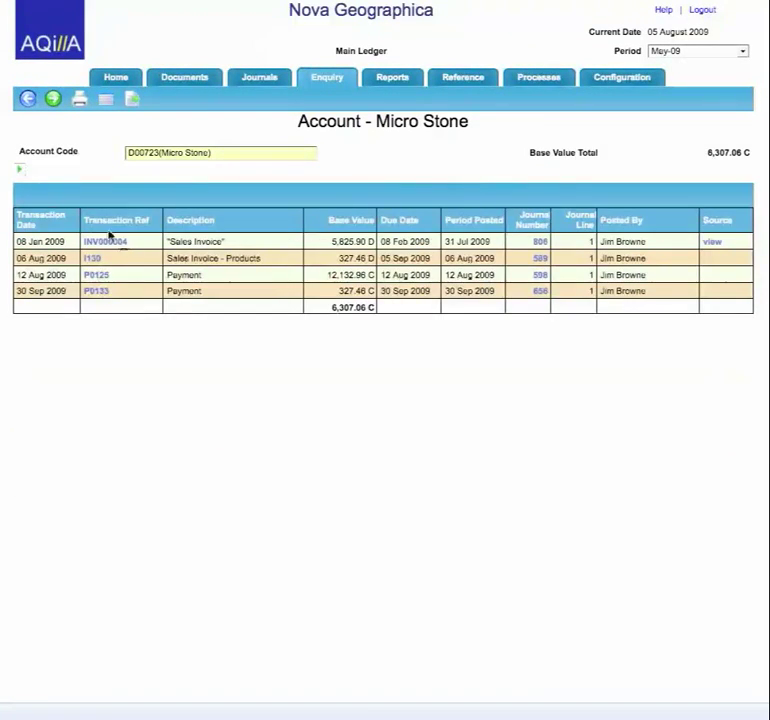
{"action": "left_click", "coordinate": [105, 99]}
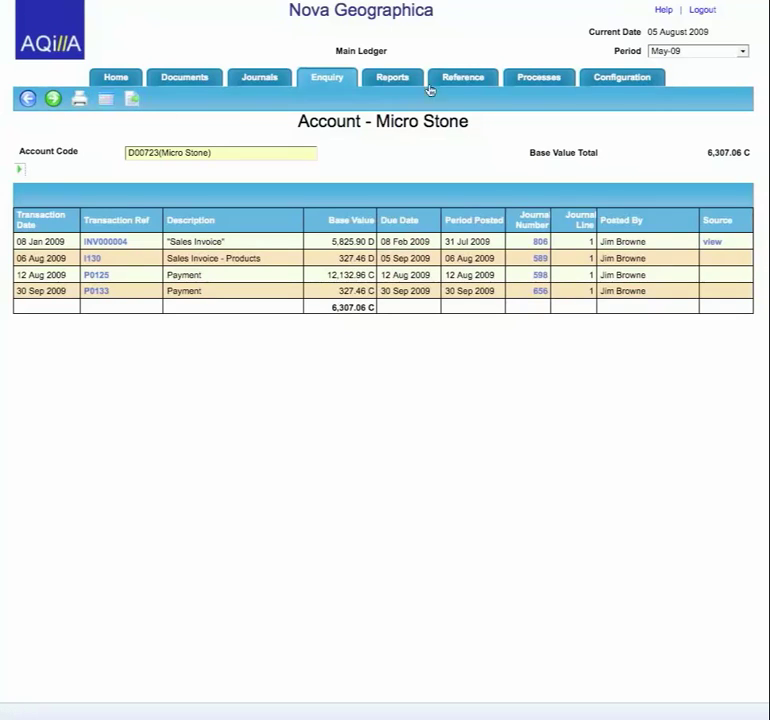
{"action": "left_click", "coordinate": [329, 76]}
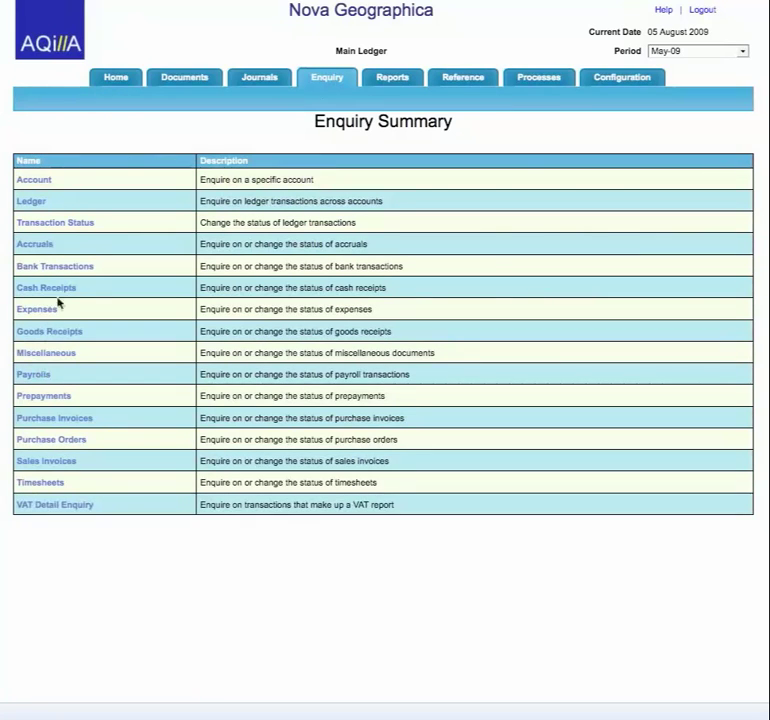
Run the Ledger enquiry limited to THIS PERIOD
{"action": "left_click", "coordinate": [20, 201]}
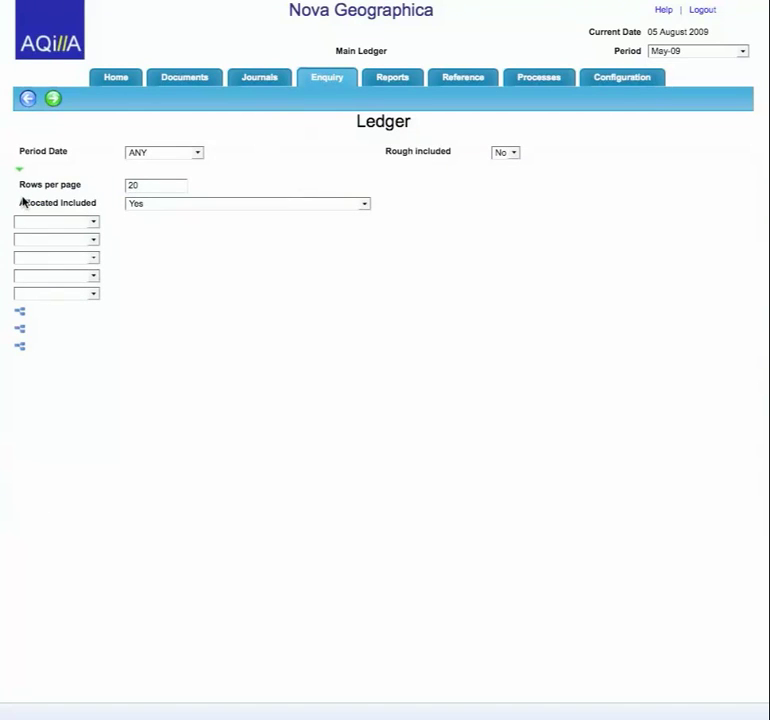
{"action": "left_click", "coordinate": [196, 155]}
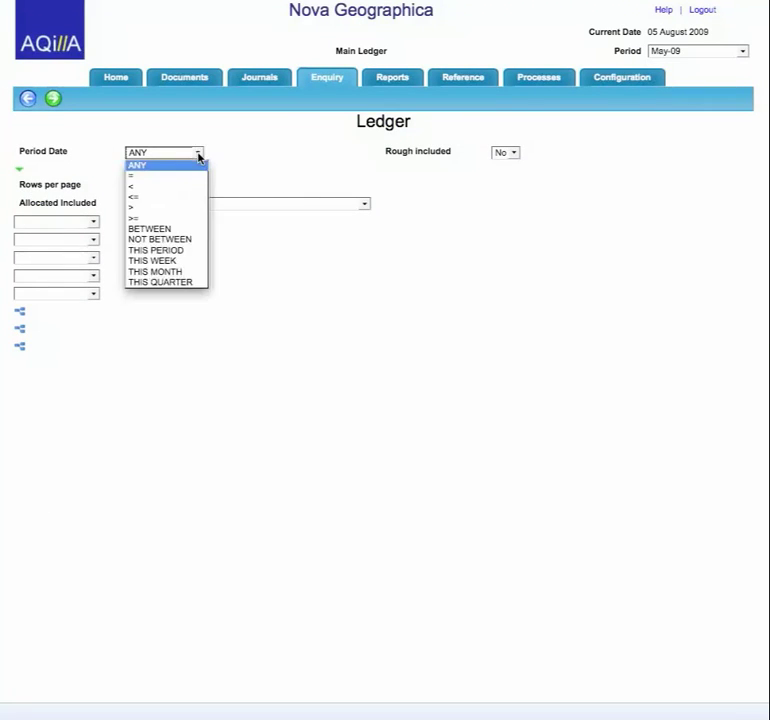
{"action": "left_click", "coordinate": [195, 251]}
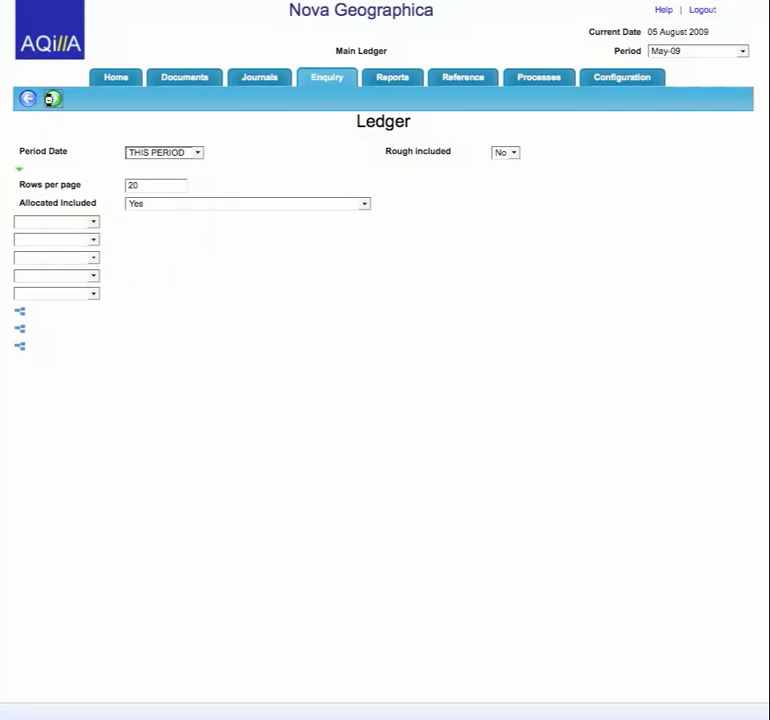
{"action": "left_click", "coordinate": [53, 99]}
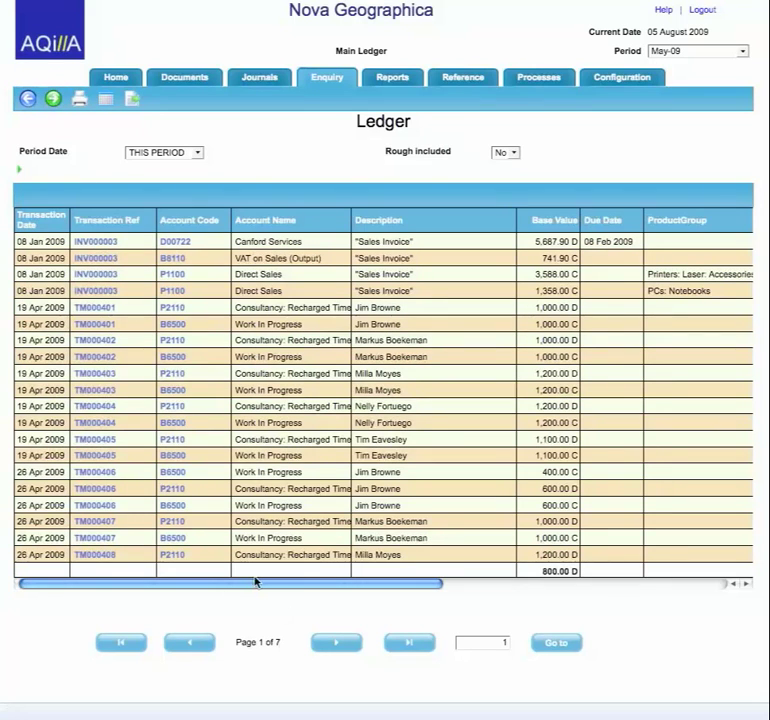
{"action": "left_click_drag", "start_coordinate": [251, 587], "coordinate": [225, 588]}
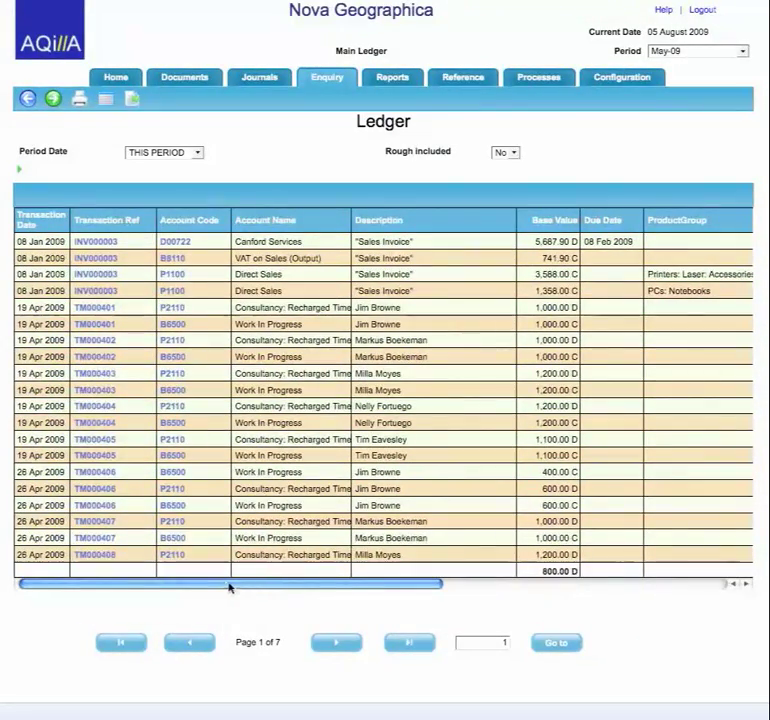
Sort the ledger by Description and drill into transaction TH0508's journal lines
{"action": "double_click", "coordinate": [366, 220]}
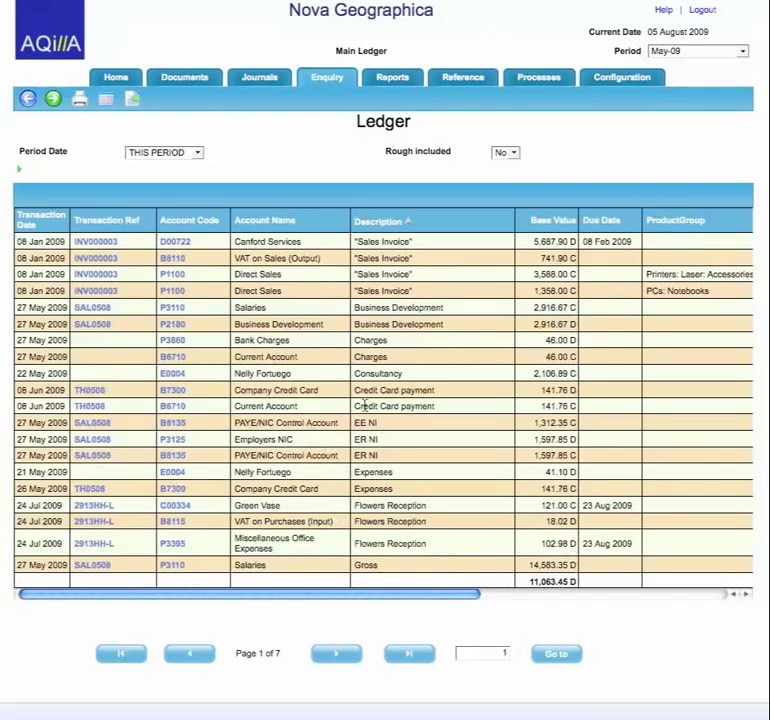
{"action": "left_click", "coordinate": [94, 407]}
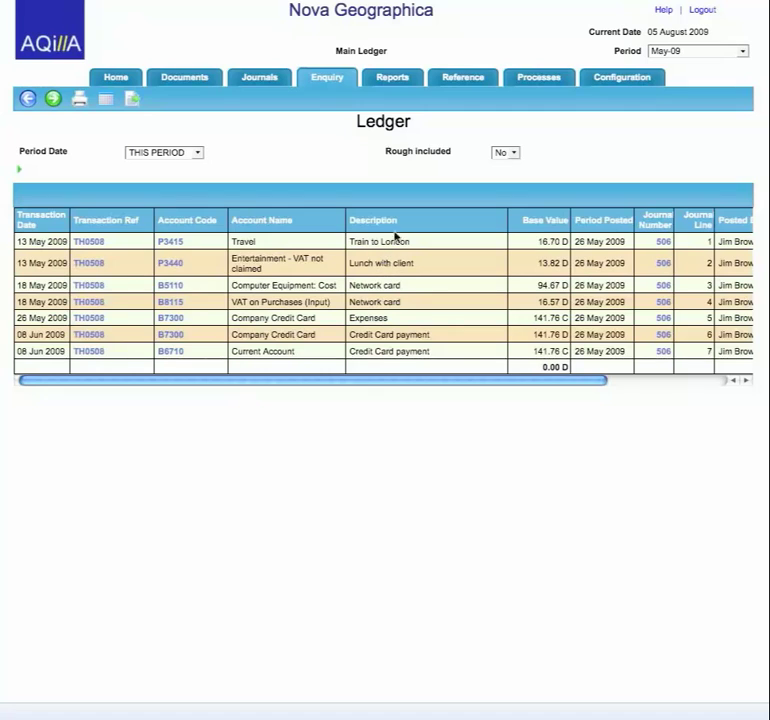
{"action": "left_click", "coordinate": [326, 76]}
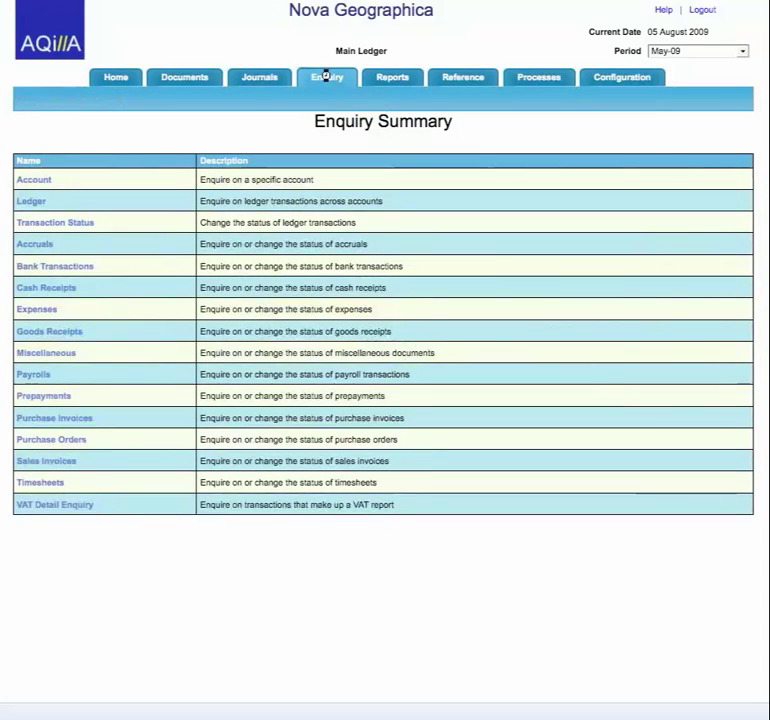
Open the Trial Balance report, keeping its current report profile
{"action": "left_click", "coordinate": [401, 80]}
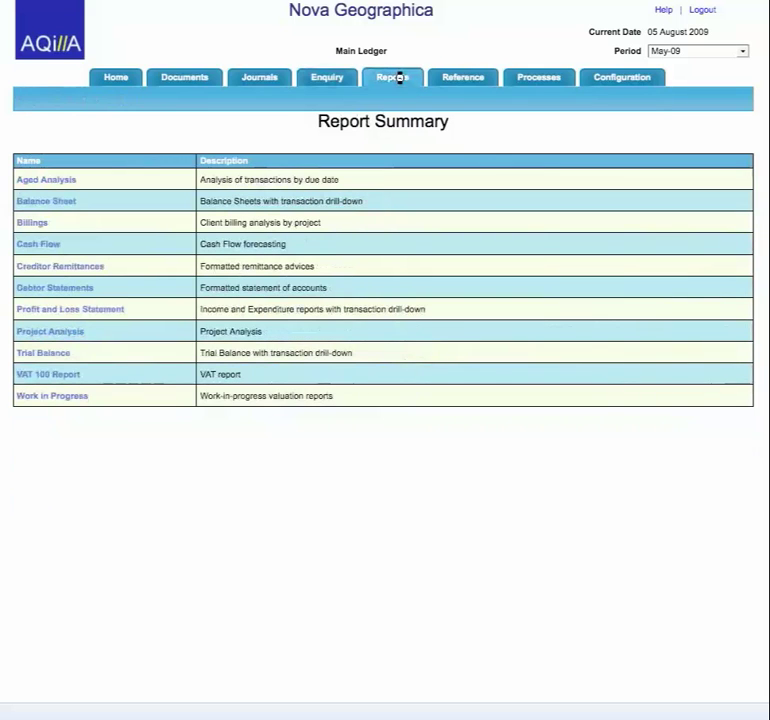
{"action": "left_click", "coordinate": [48, 354]}
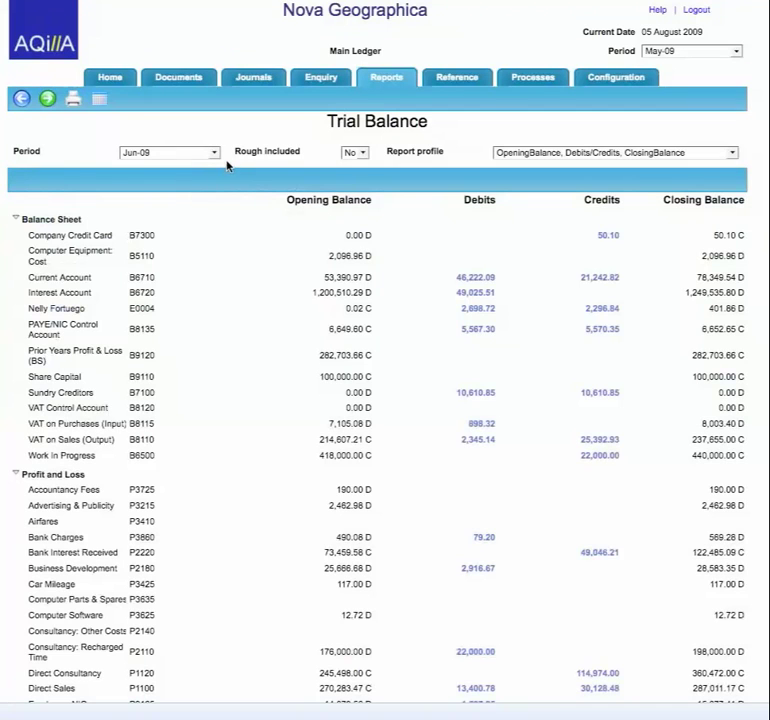
{"action": "left_click", "coordinate": [734, 153]}
{"action": "left_click", "coordinate": [734, 153]}
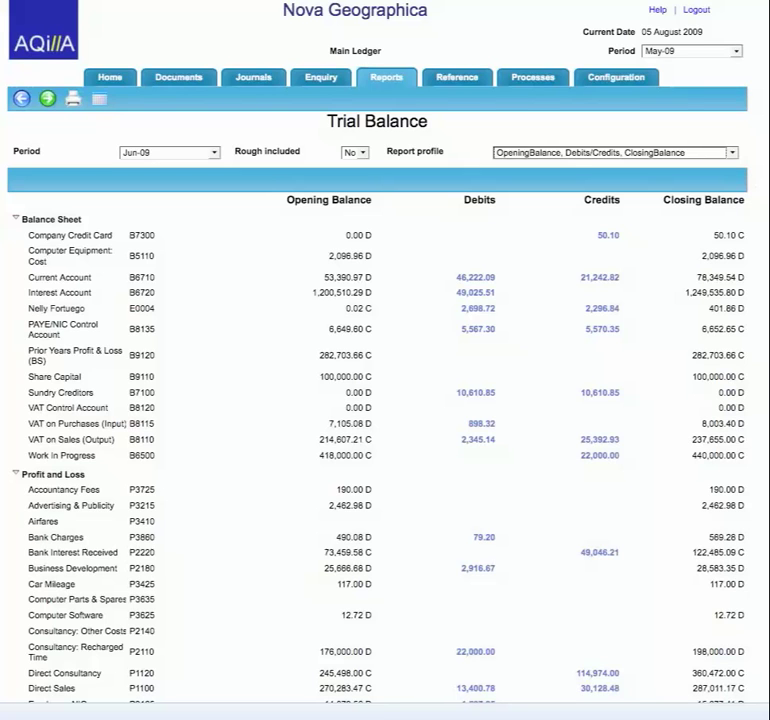
{"action": "scroll", "coordinate": [385, 360], "scroll_direction": "down", "scroll_amount": 2}
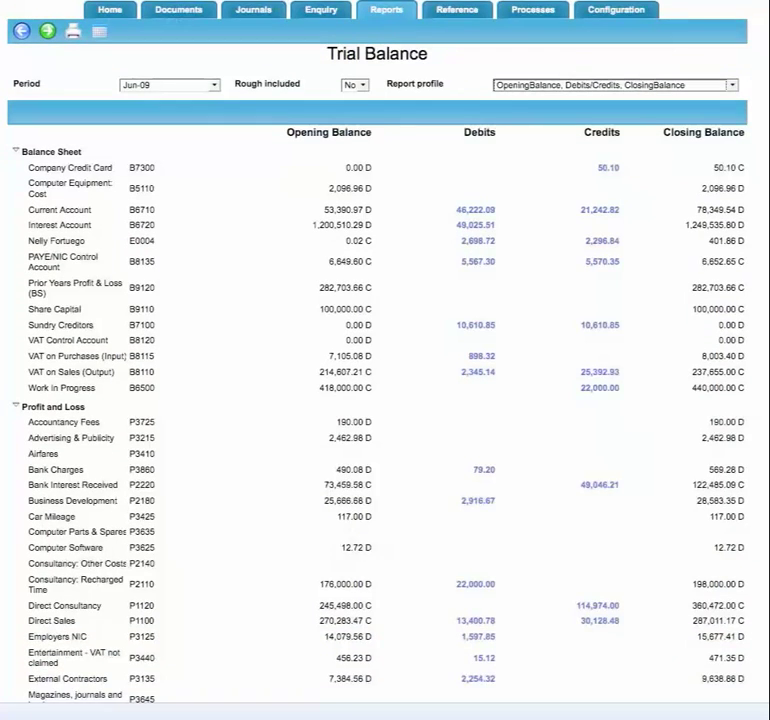
{"action": "scroll", "coordinate": [652, 224], "scroll_direction": "down", "scroll_amount": 3}
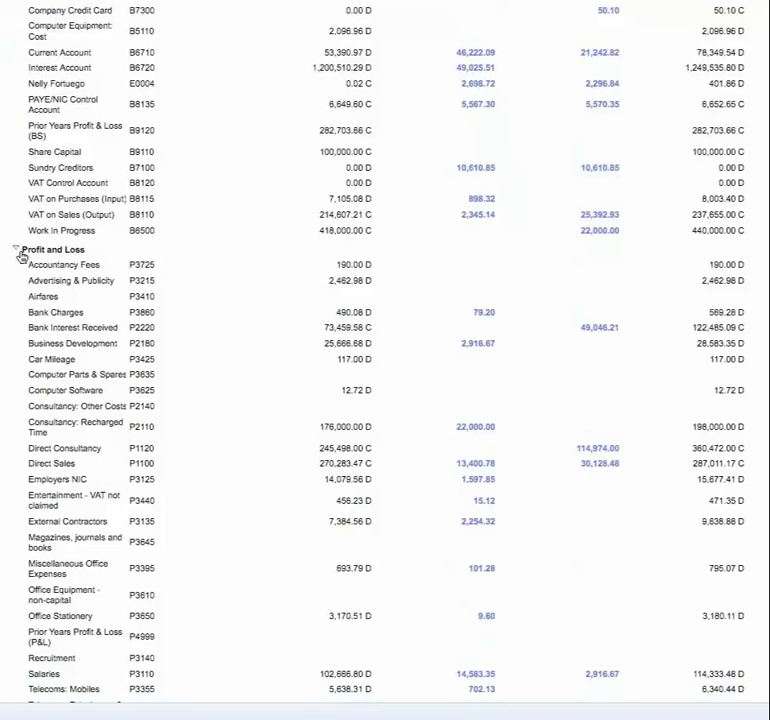
Collapse Profit and Loss, expand Creditors, and check Green Vase's 220.50 debit
{"action": "left_click", "coordinate": [10, 248]}
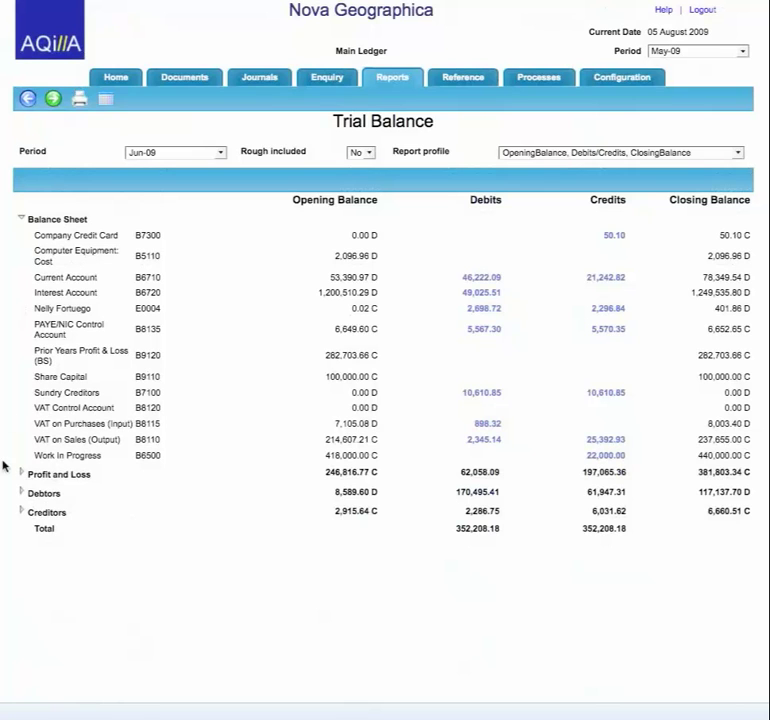
{"action": "left_click", "coordinate": [18, 510]}
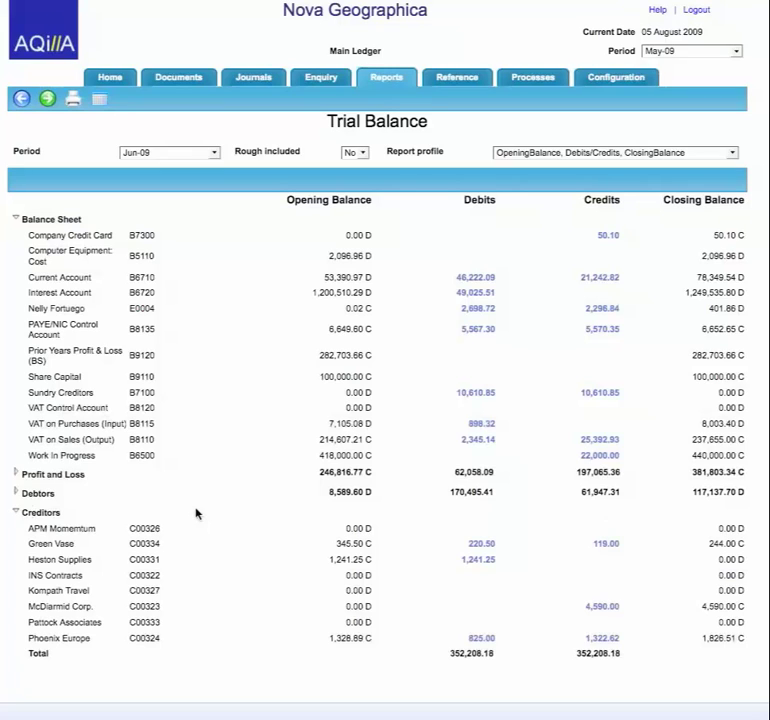
{"action": "left_click", "coordinate": [483, 545]}
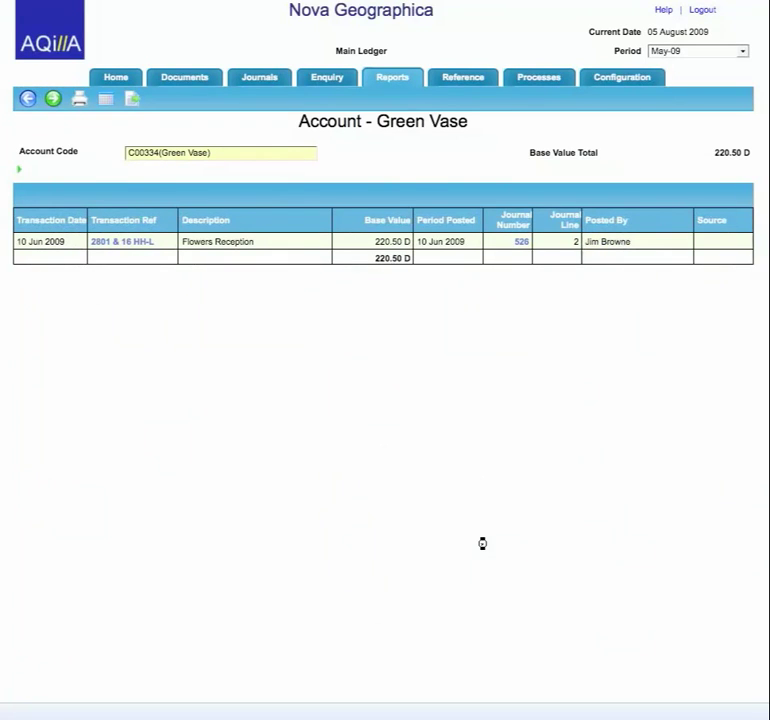
{"action": "left_click", "coordinate": [27, 98]}
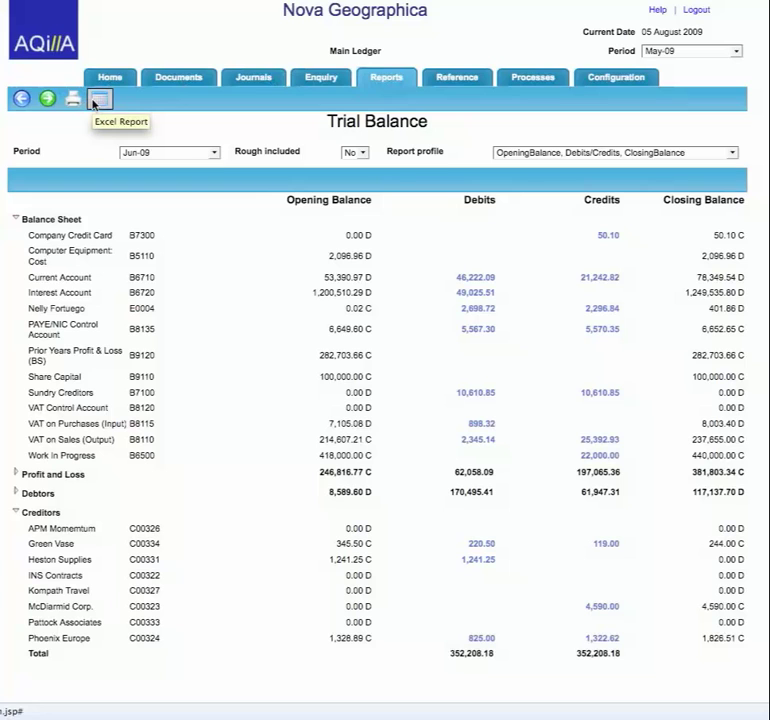
{"action": "left_click", "coordinate": [378, 76]}
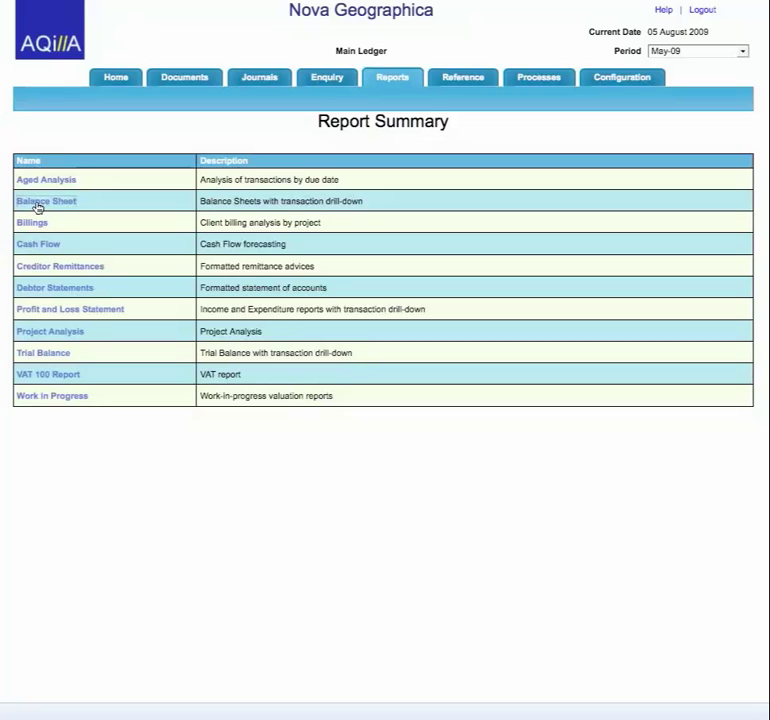
Run the Balance Sheet report with the default report profile
{"action": "left_click", "coordinate": [34, 204]}
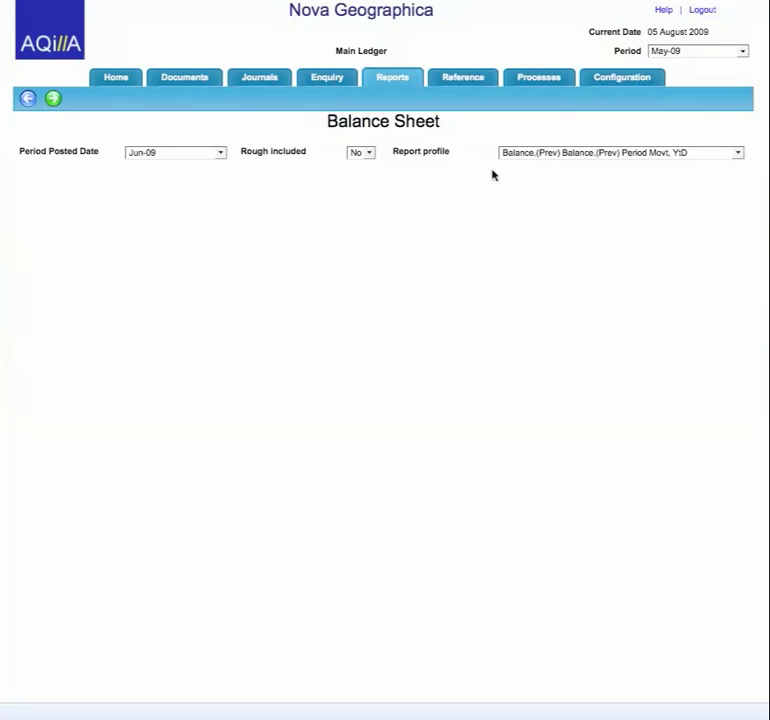
{"action": "left_click", "coordinate": [737, 153]}
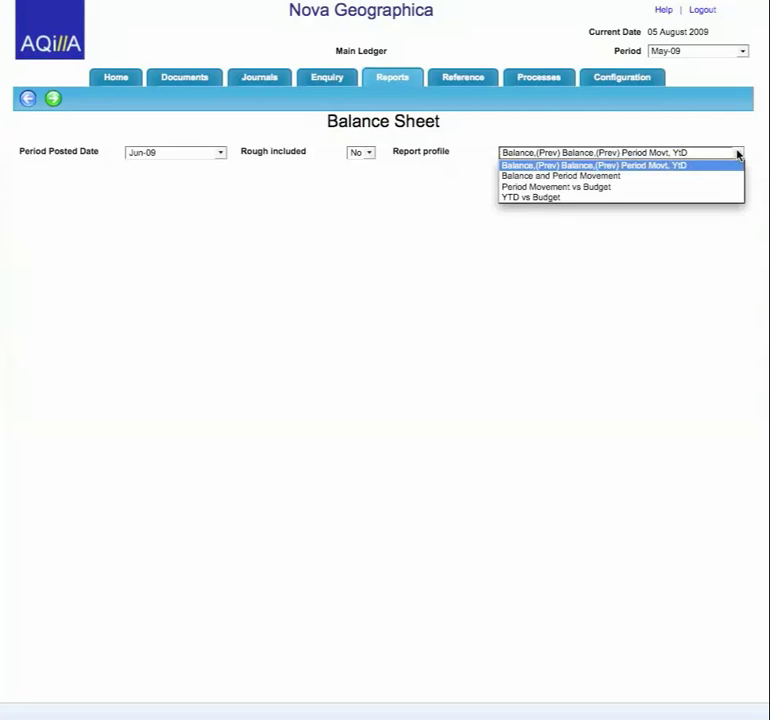
{"action": "left_click", "coordinate": [737, 153]}
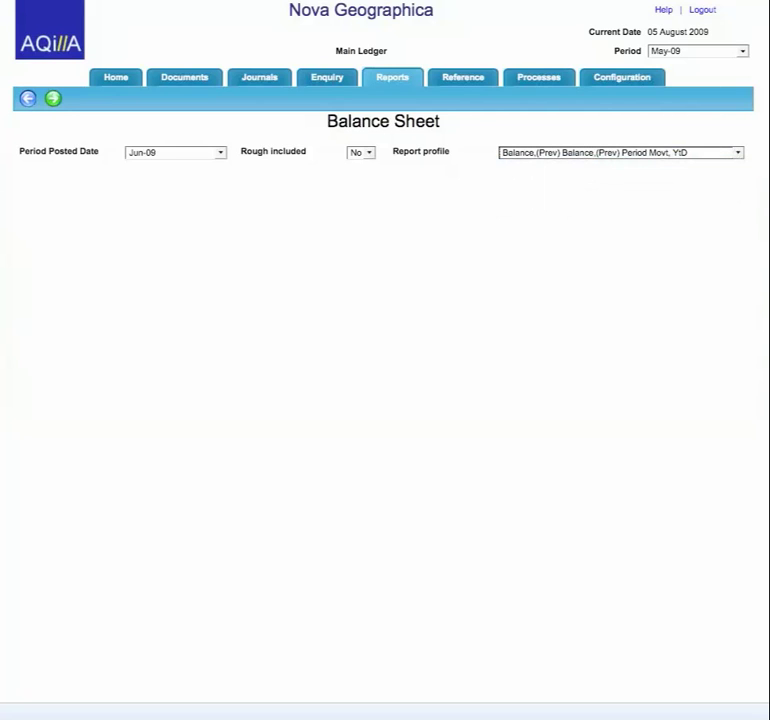
{"action": "left_click", "coordinate": [52, 97]}
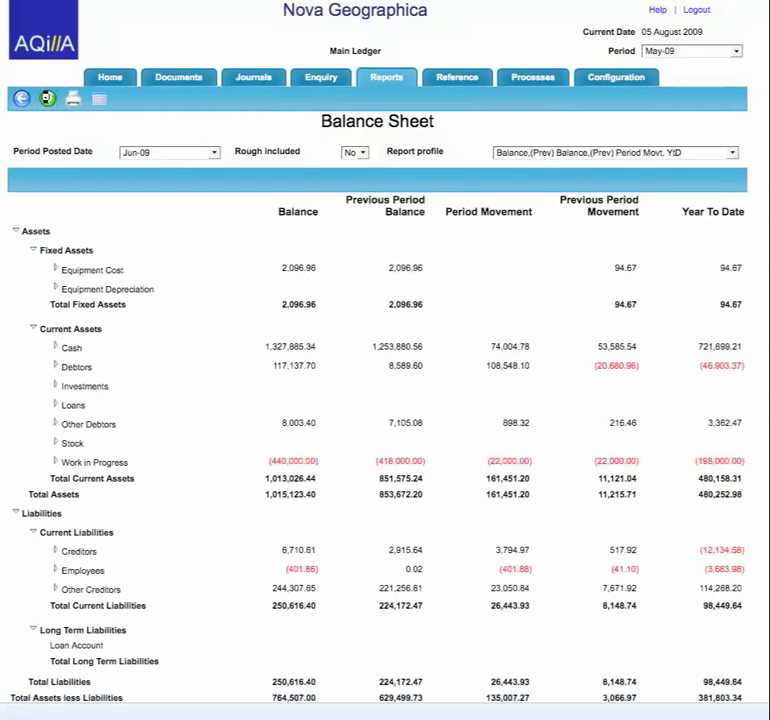
Collapse Fixed Assets, expand Creditors, and drill into Guilders Medicals' period movement
{"action": "left_click", "coordinate": [31, 251]}
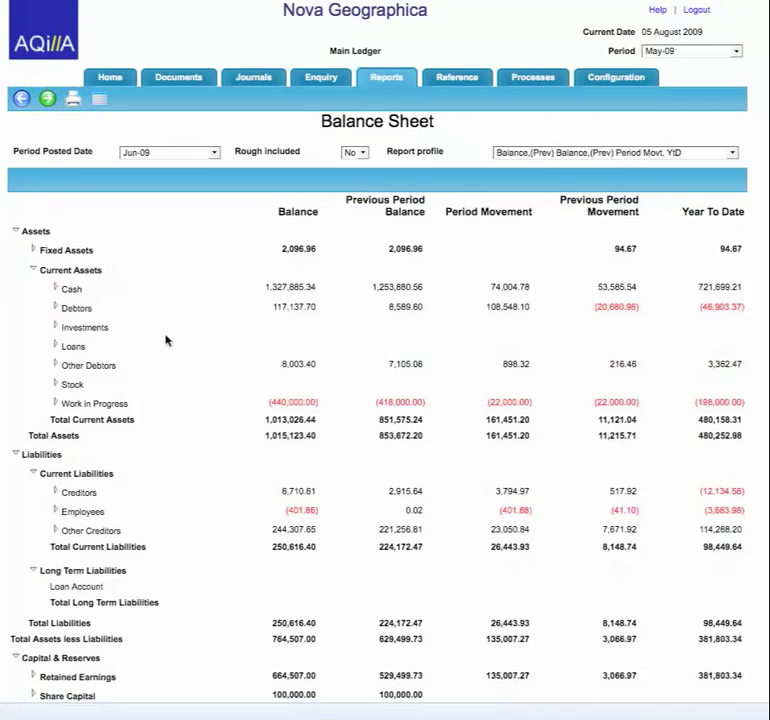
{"action": "scroll", "coordinate": [167, 340], "scroll_direction": "down", "scroll_amount": 2}
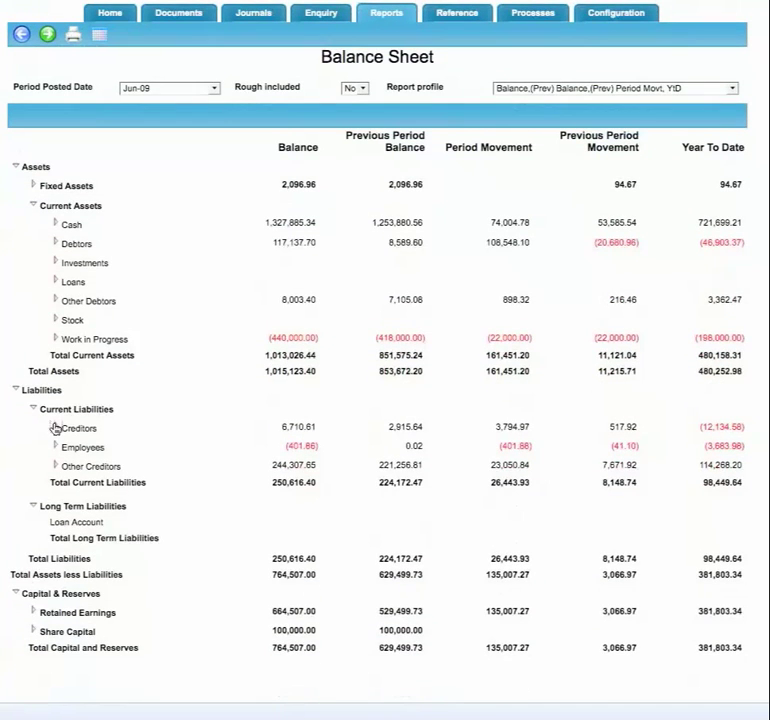
{"action": "left_click", "coordinate": [88, 427]}
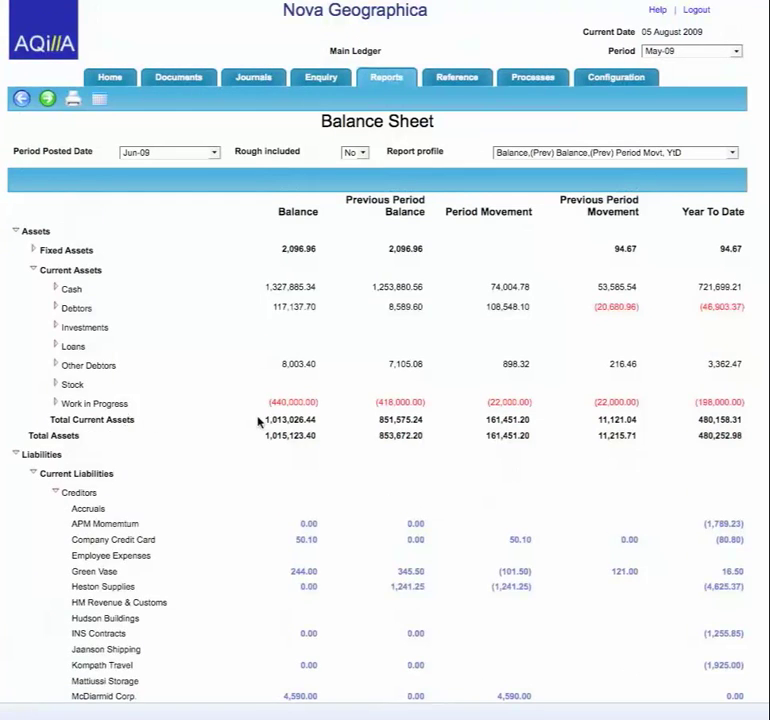
{"action": "scroll", "coordinate": [255, 420], "scroll_direction": "down", "scroll_amount": 2}
{"action": "scroll", "coordinate": [257, 422], "scroll_direction": "down", "scroll_amount": 2}
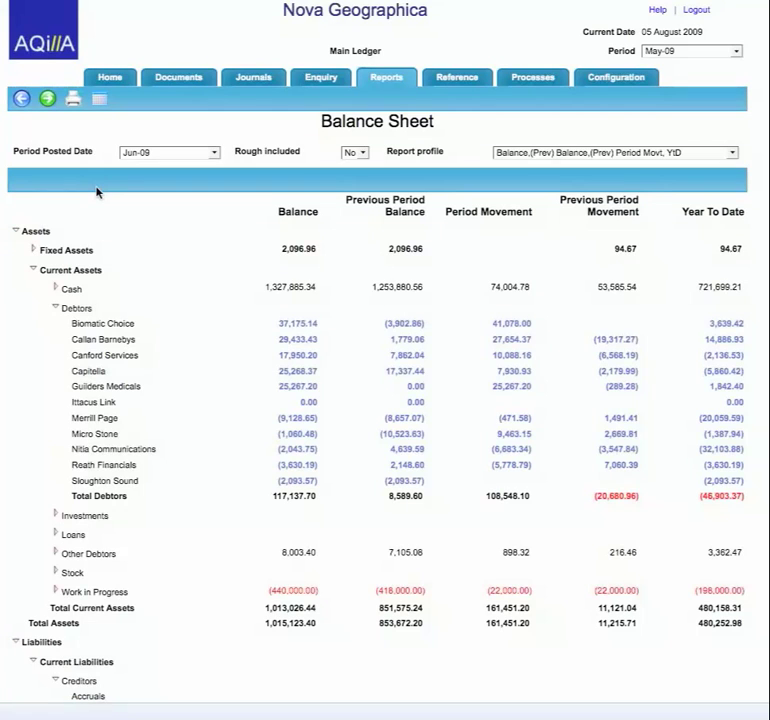
{"action": "left_click", "coordinate": [514, 389]}
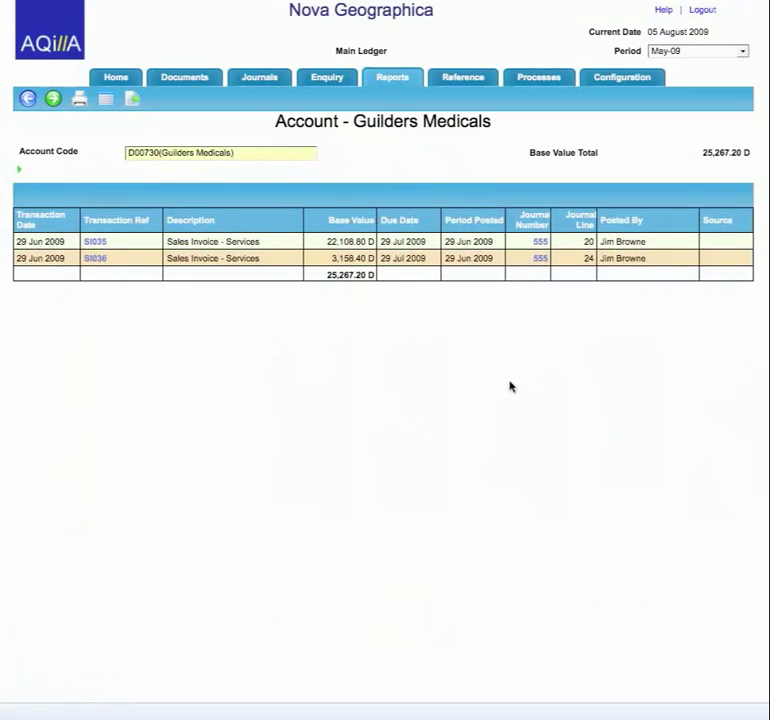
View invoice SI036's three ledger lines balancing to 0.00, then go back to the reports list
{"action": "left_click", "coordinate": [92, 258]}
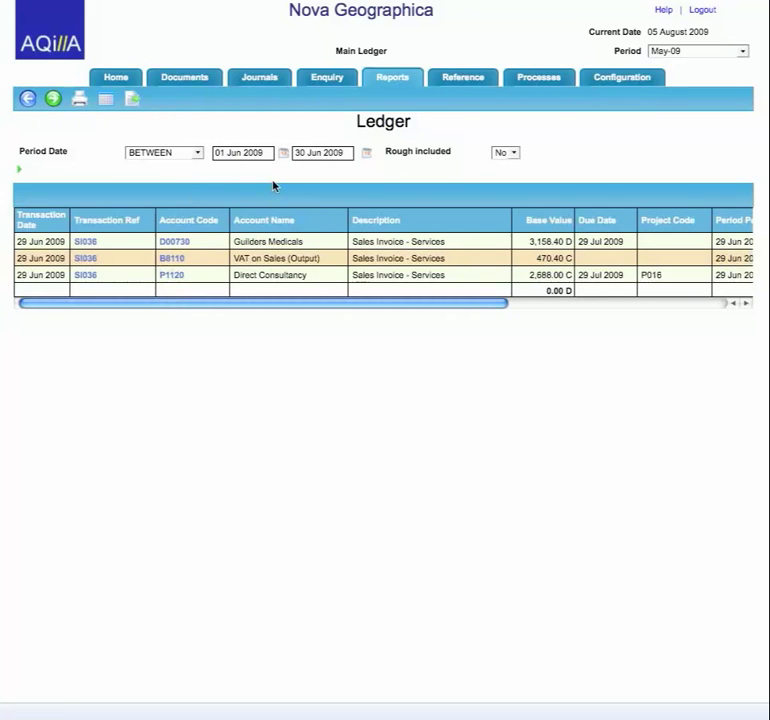
{"action": "left_click", "coordinate": [386, 79]}
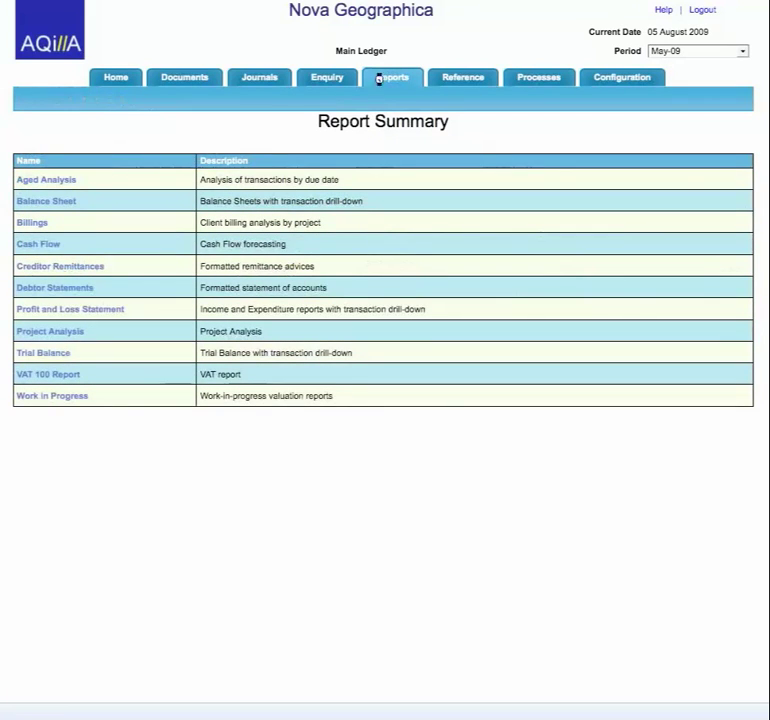
Run the Aged Analysis for Debtors and open Nitia Communications' account transactions
{"action": "left_click", "coordinate": [56, 179]}
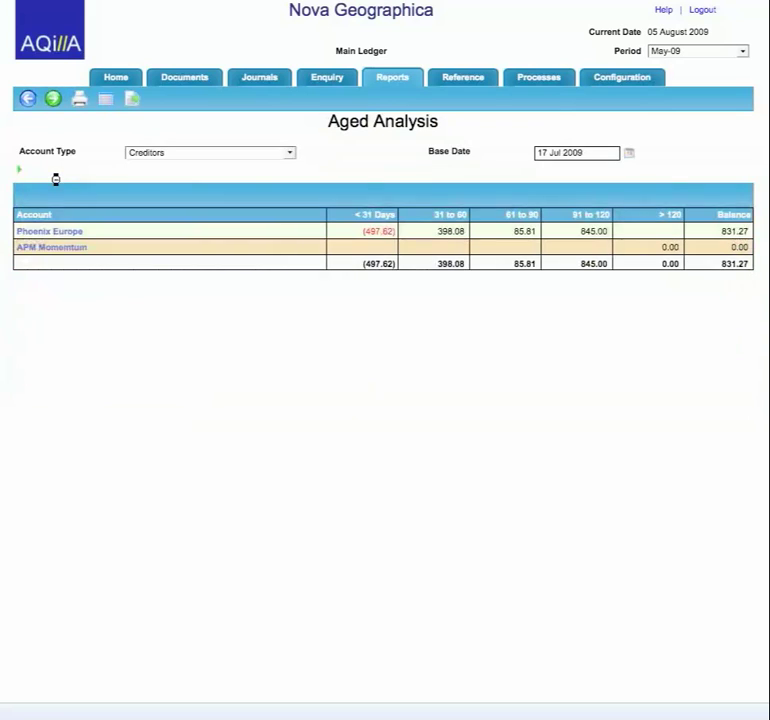
{"action": "left_click", "coordinate": [289, 153]}
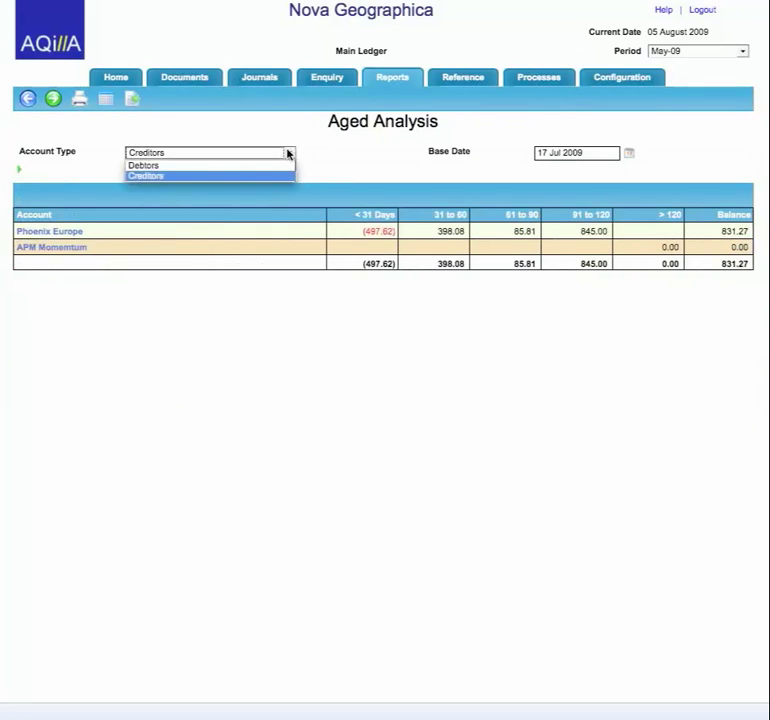
{"action": "left_click", "coordinate": [283, 166]}
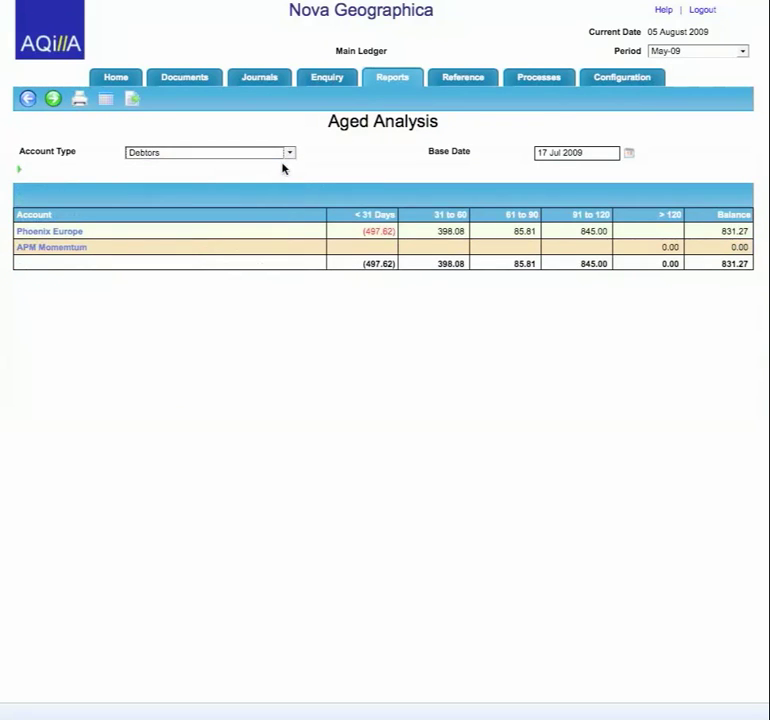
{"action": "left_click", "coordinate": [49, 100]}
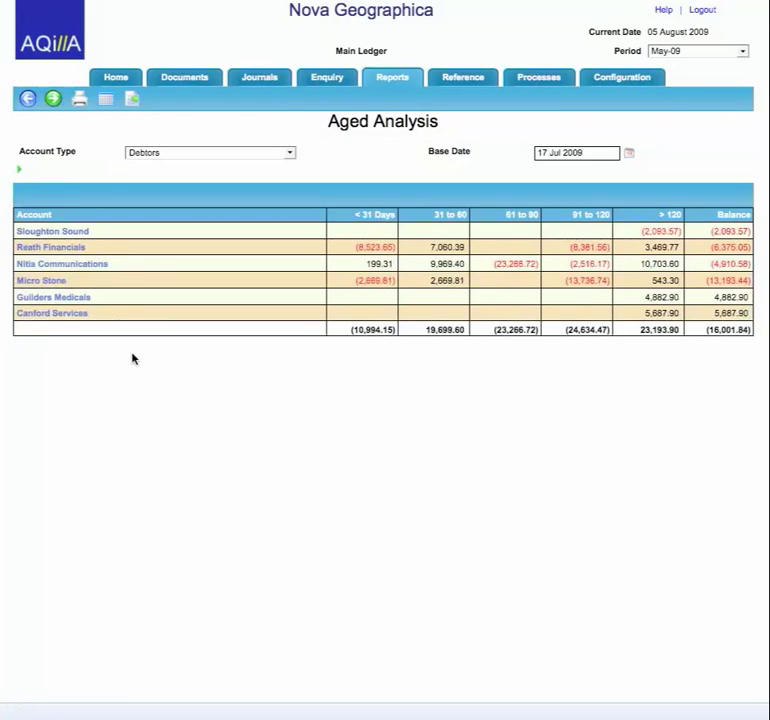
{"action": "left_click", "coordinate": [97, 264]}
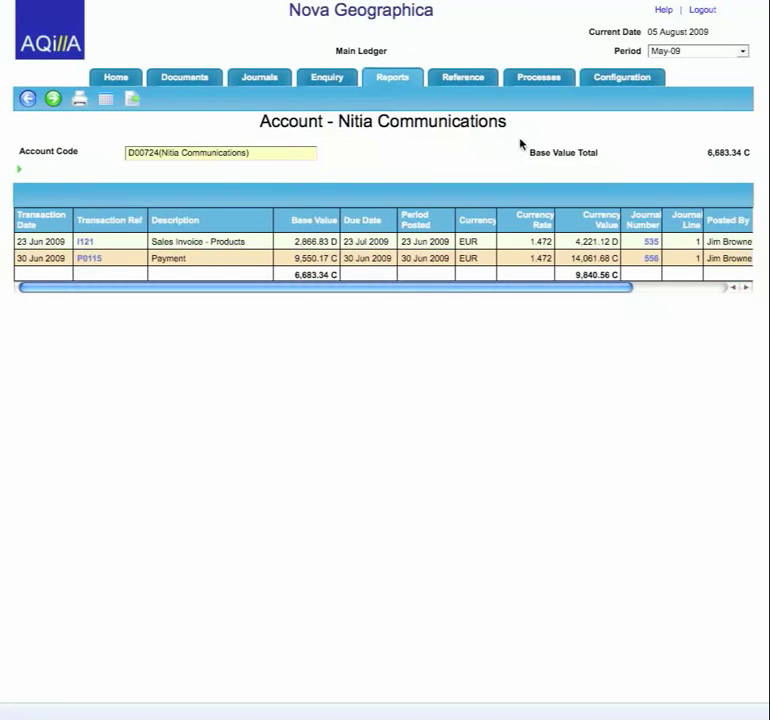
{"action": "left_click", "coordinate": [456, 77]}
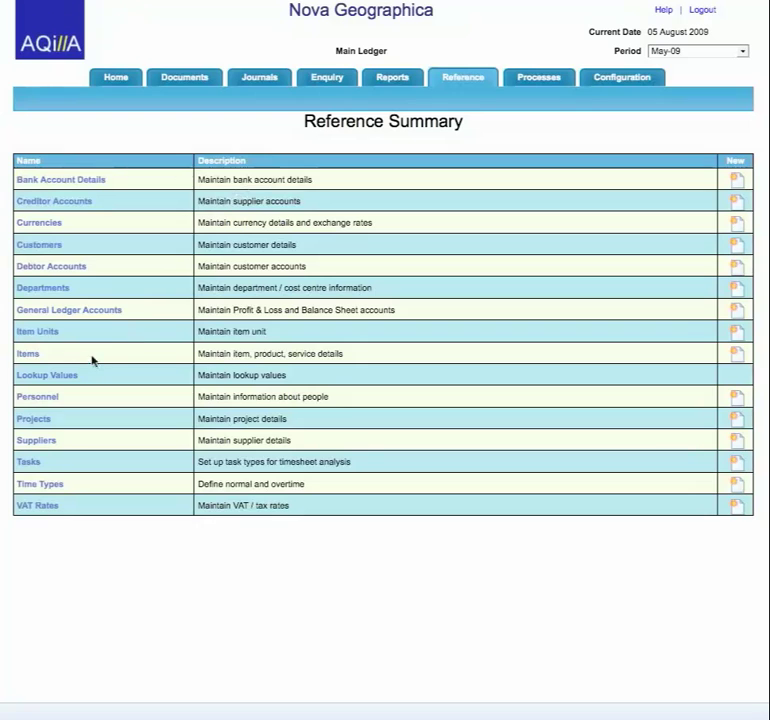
{"action": "left_click", "coordinate": [27, 355]}
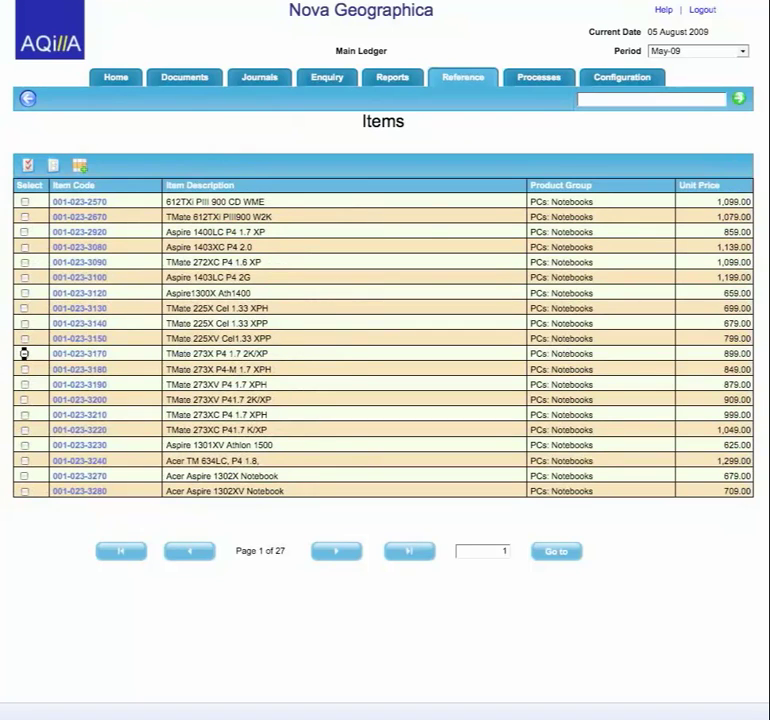
{"action": "left_click", "coordinate": [627, 99]}
{"action": "type", "text": "%cab"}
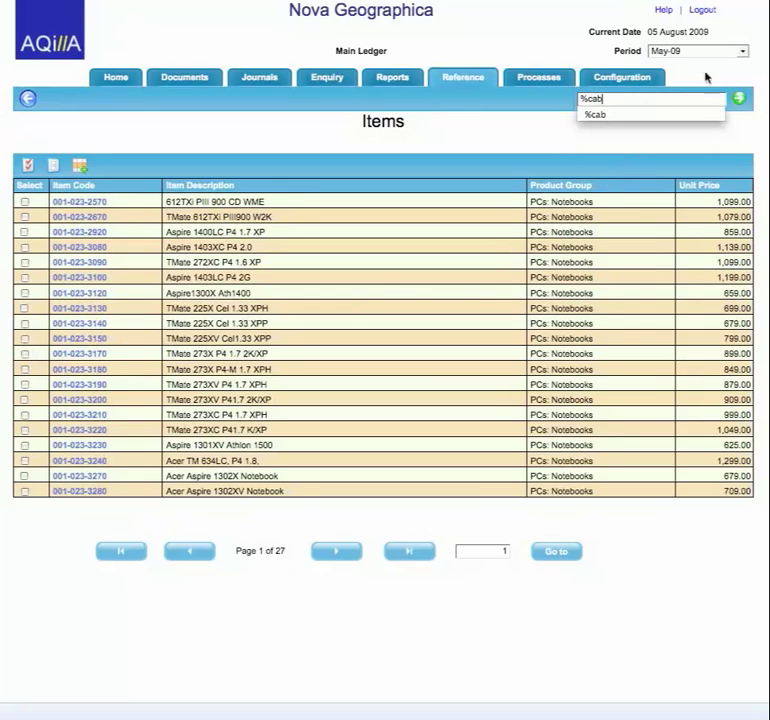
{"action": "left_click", "coordinate": [740, 99]}
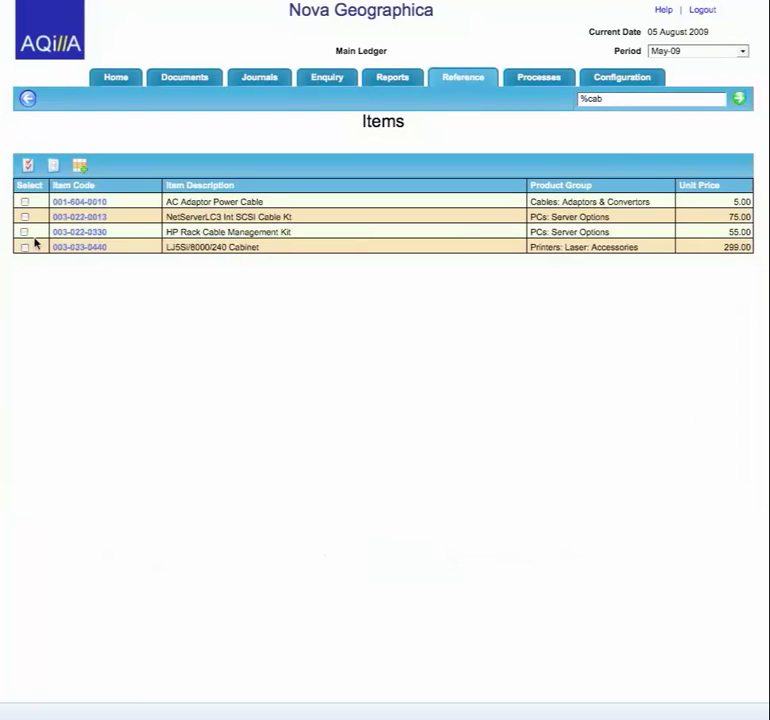
{"action": "left_click", "coordinate": [82, 248]}
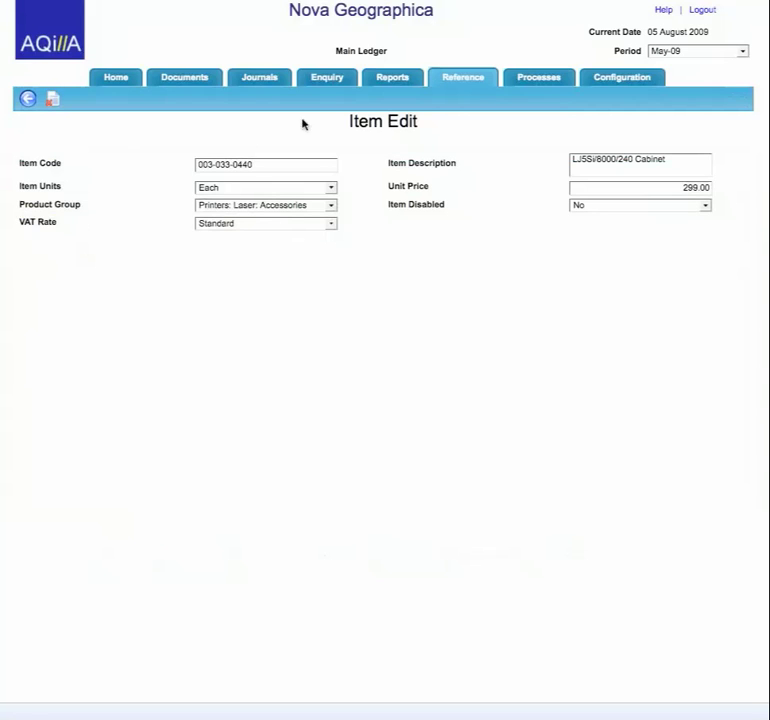
Browse the General Ledger Accounts reference list
{"action": "left_click", "coordinate": [463, 77]}
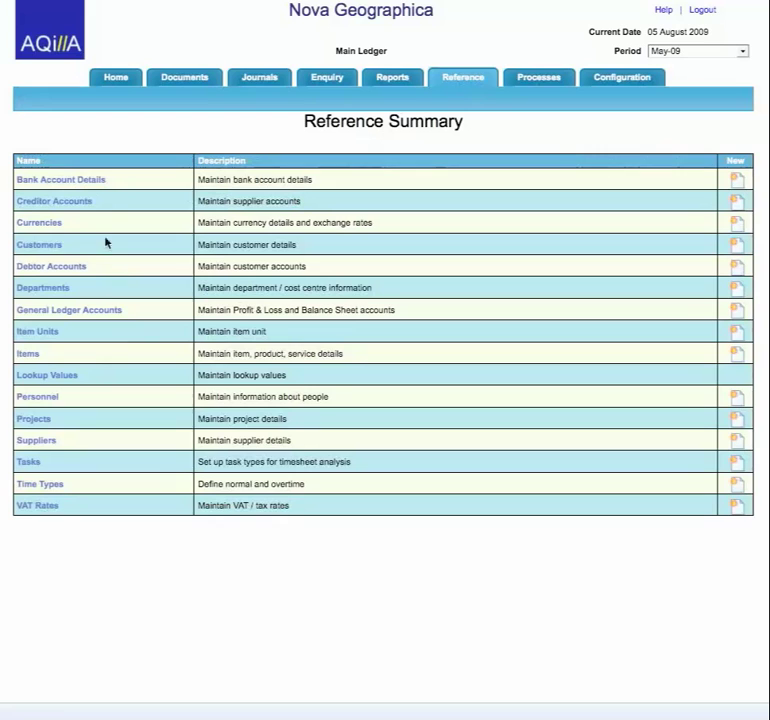
{"action": "left_click", "coordinate": [96, 314]}
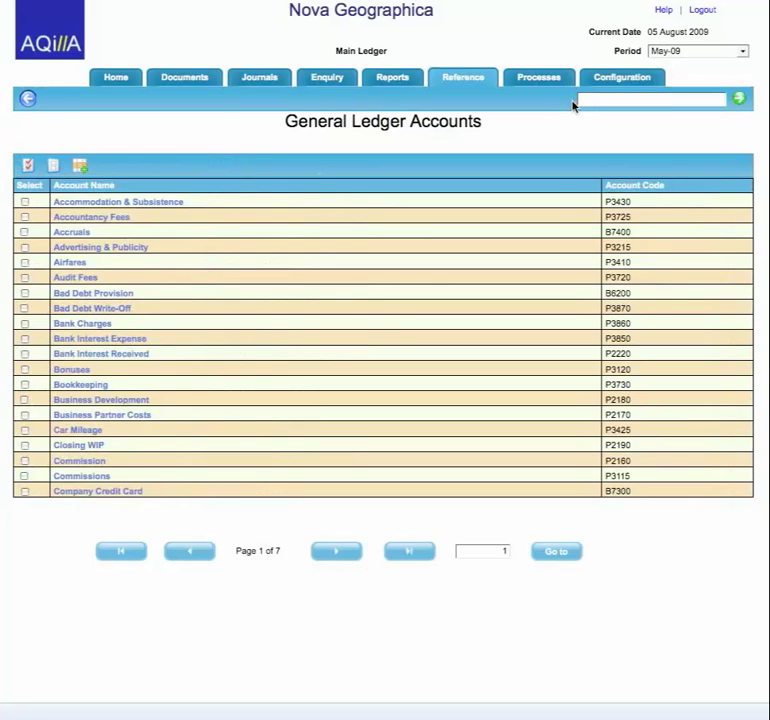
{"action": "left_click", "coordinate": [522, 77]}
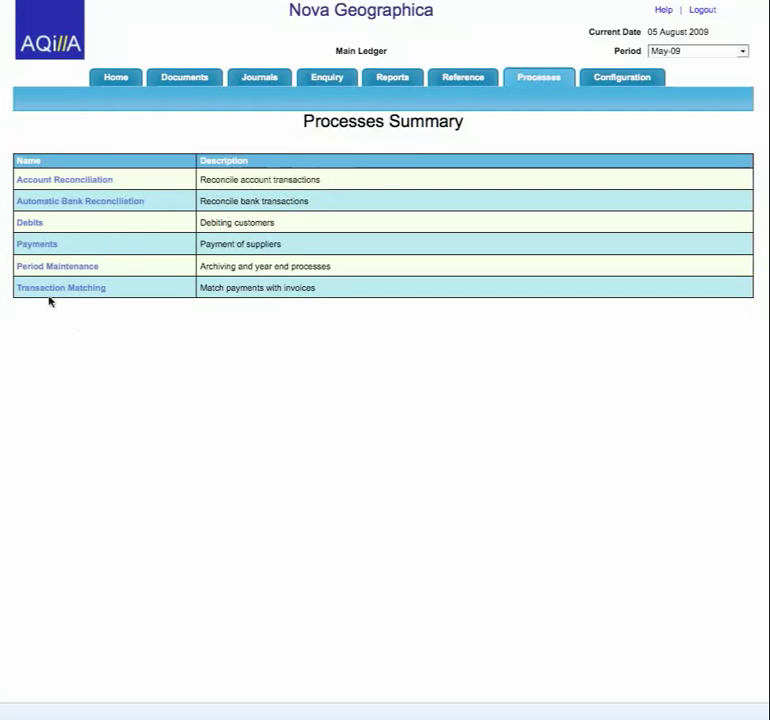
{"action": "left_click", "coordinate": [78, 288]}
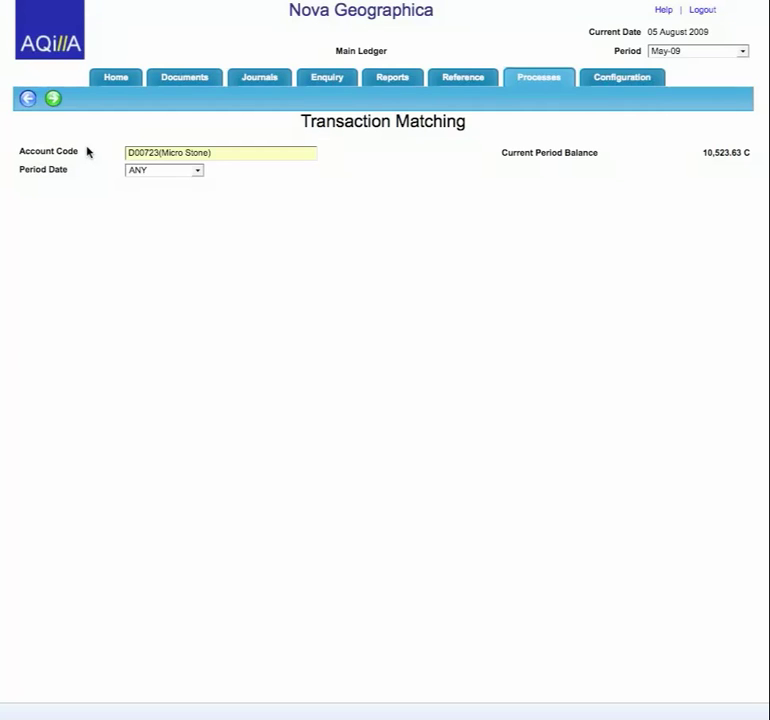
{"action": "left_click", "coordinate": [55, 100]}
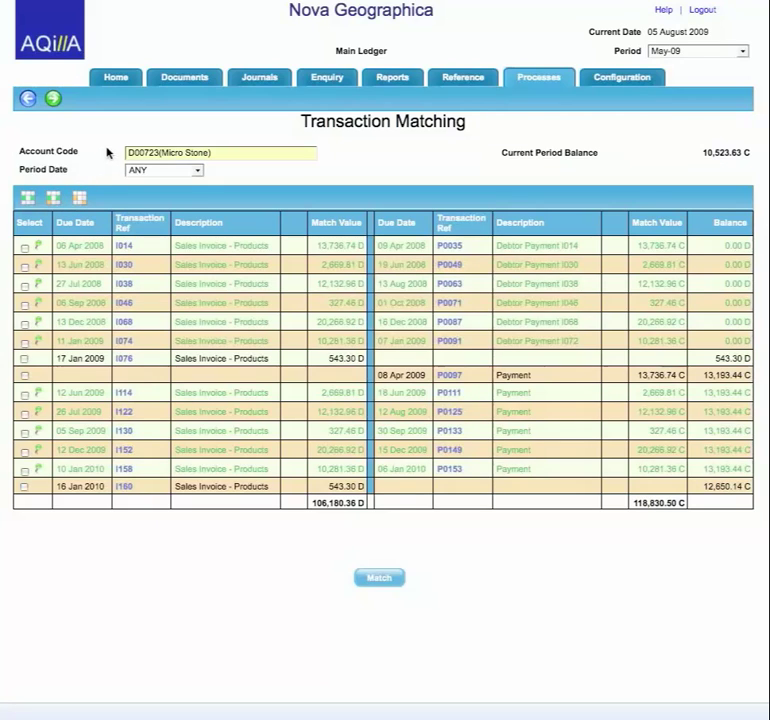
{"action": "left_click", "coordinate": [533, 80]}
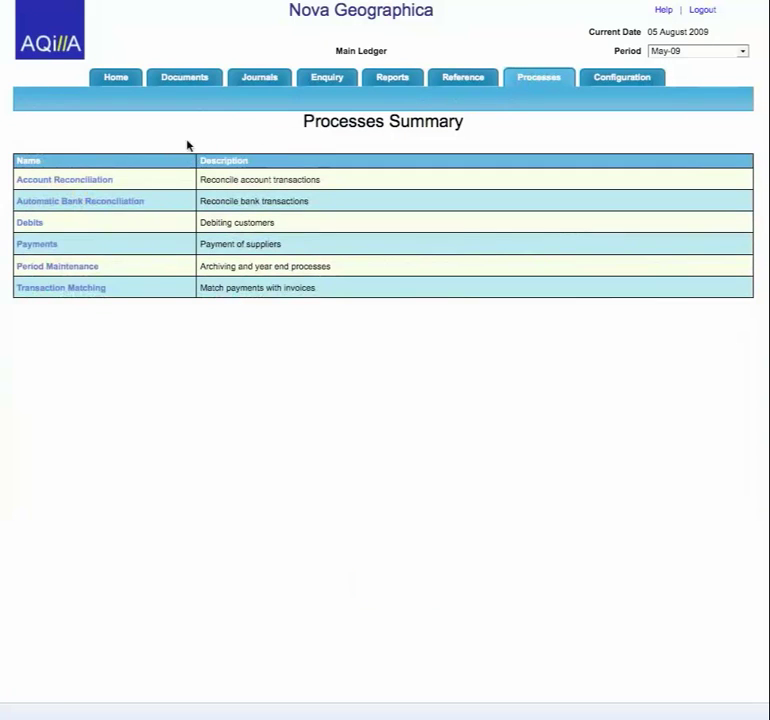
Run Automatic Bank Reconciliation for B6710 Current Account and review the matched bank lines
{"action": "left_click", "coordinate": [113, 202]}
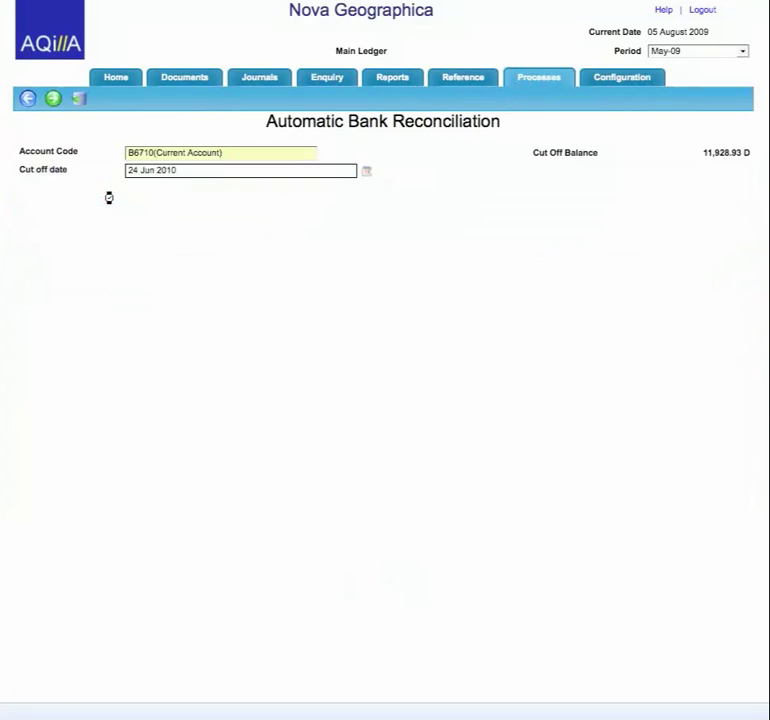
{"action": "left_click", "coordinate": [54, 100]}
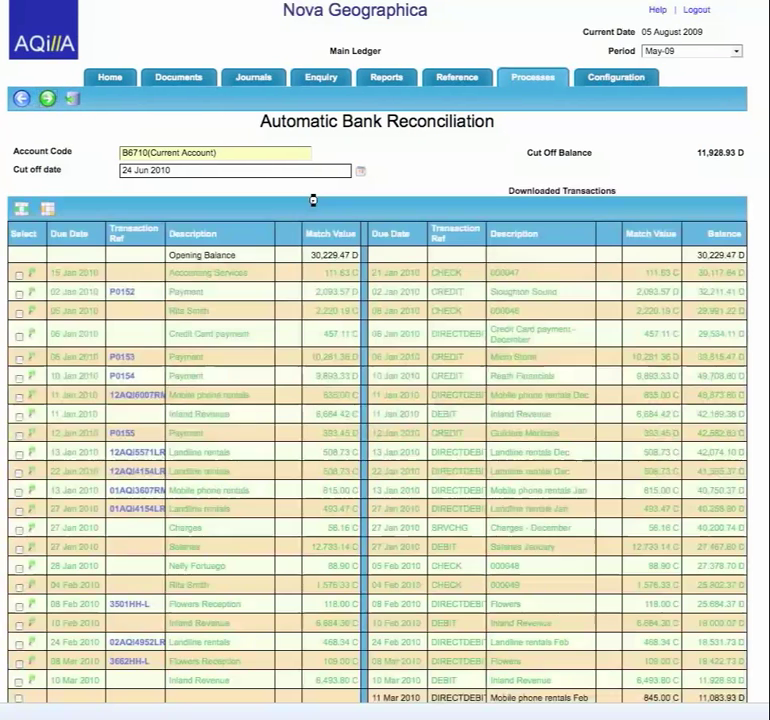
{"action": "scroll", "coordinate": [316, 205], "scroll_direction": "down", "scroll_amount": 3}
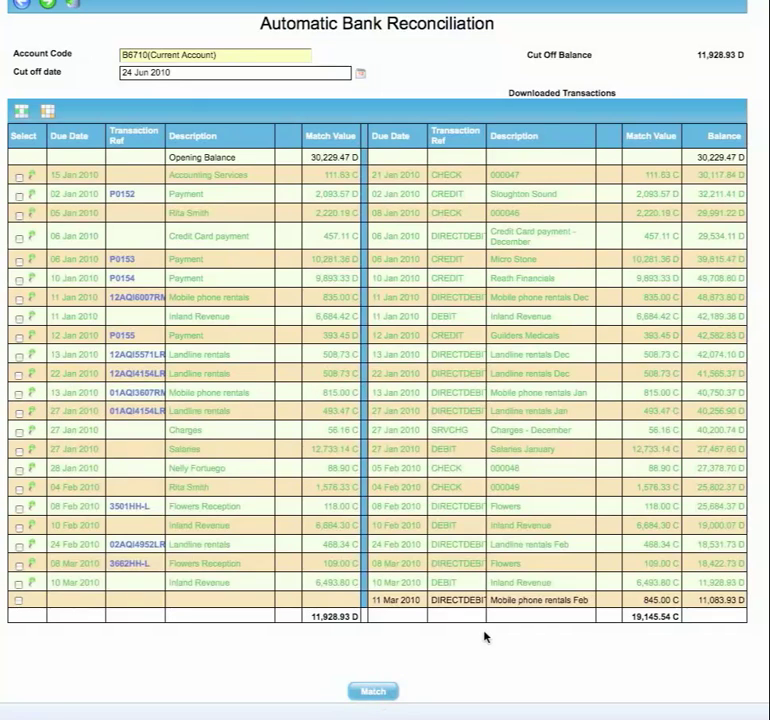
{"action": "scroll", "coordinate": [484, 637], "scroll_direction": "up", "scroll_amount": 2}
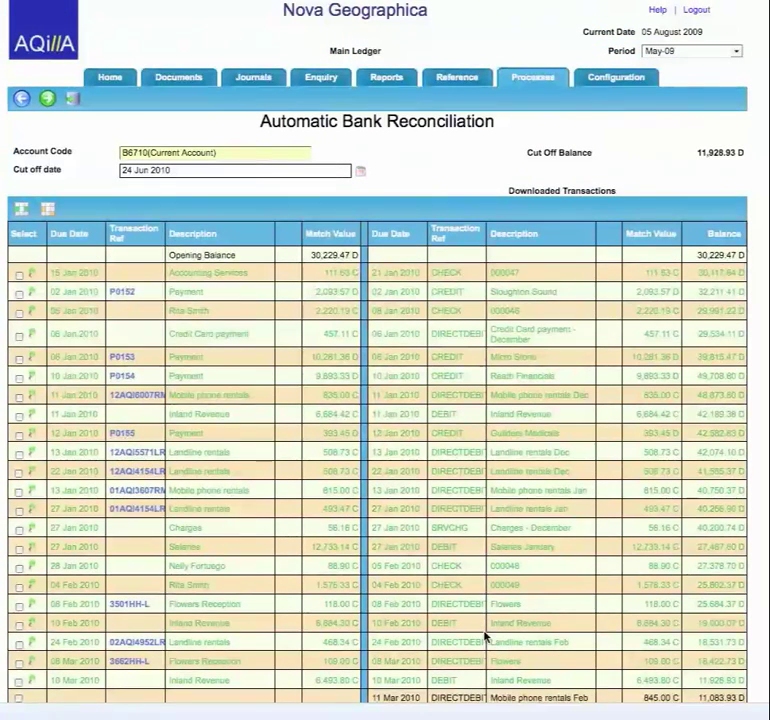